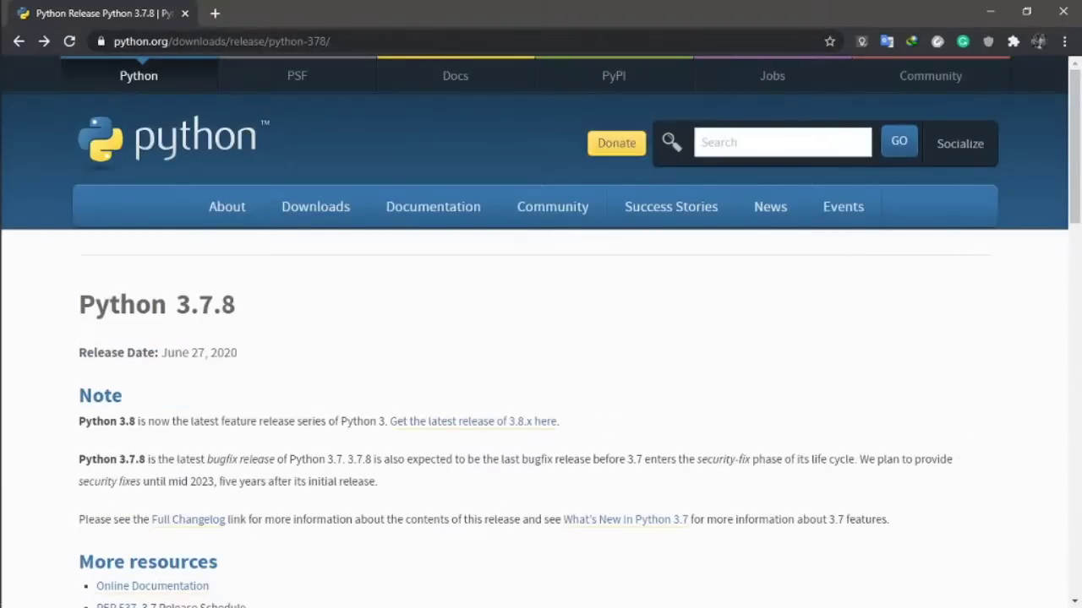
- Search the web for "python" and open the Download Python page on python.org
{"action": "left_click", "coordinate": [176, 42]}
{"action": "type", "text": "python"}
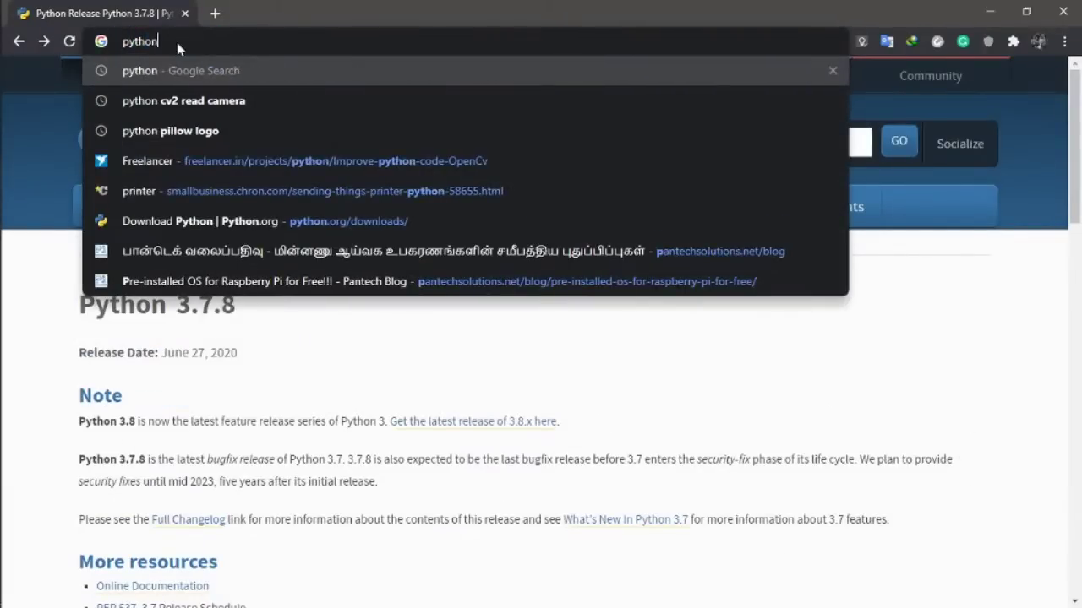
{"action": "key", "text": "Return"}
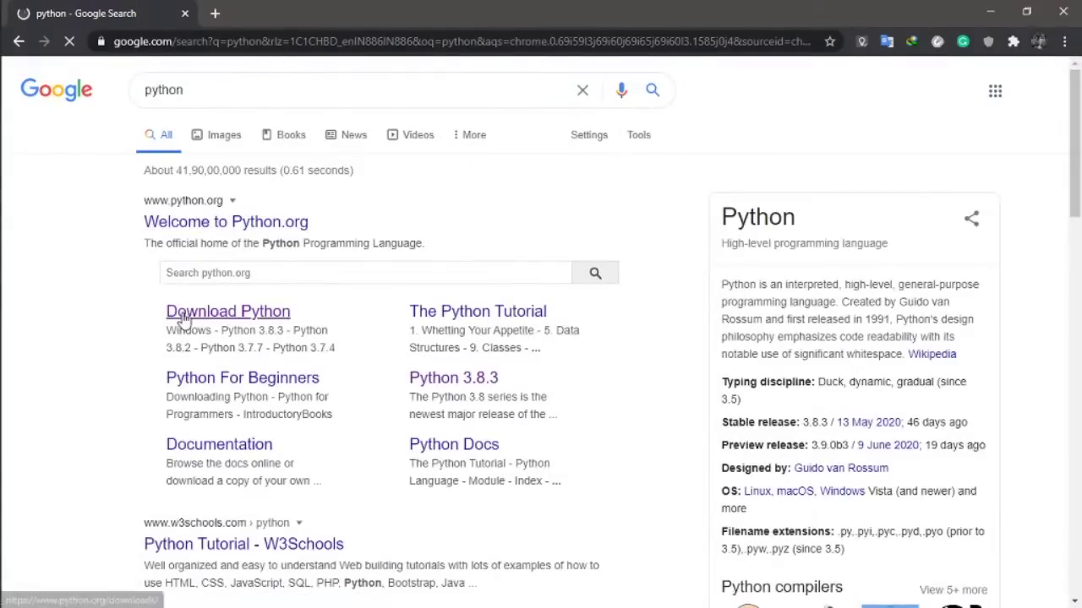
{"action": "left_click", "coordinate": [184, 318]}
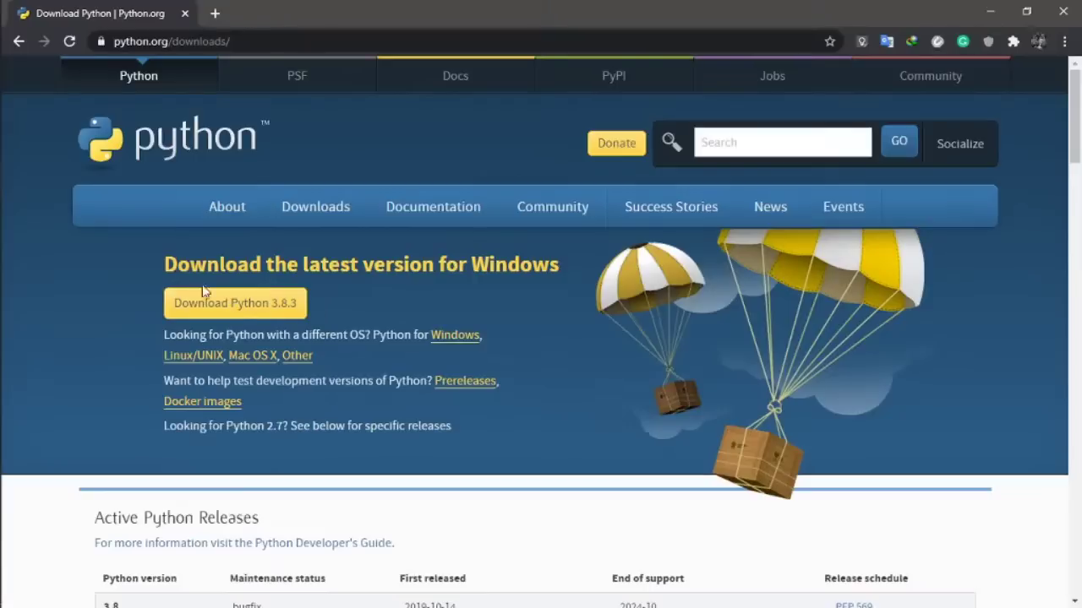
- Request the Python 3.8.3 installer for Windows and dismiss the download prompt without starting the download
{"action": "left_click", "coordinate": [236, 311]}
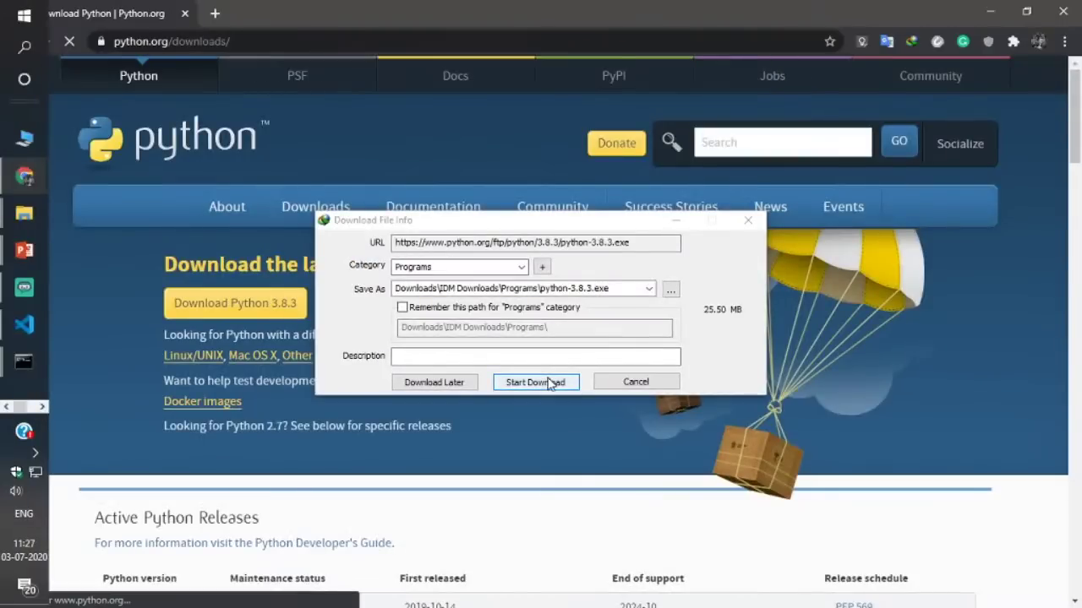
{"action": "left_click", "coordinate": [748, 220]}
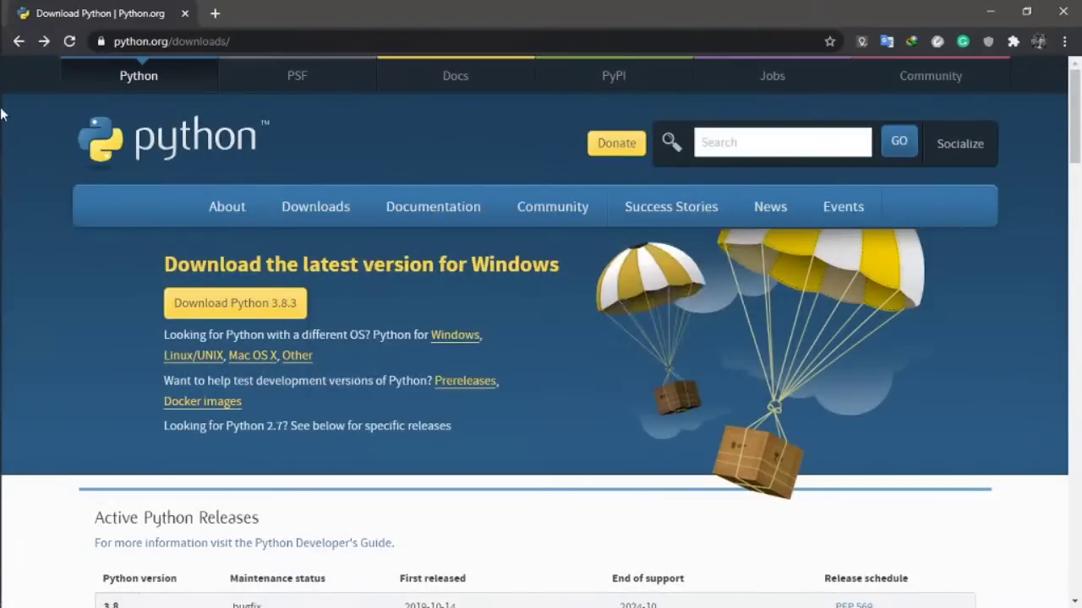
{"action": "mouse_move", "coordinate": [3, 6]}
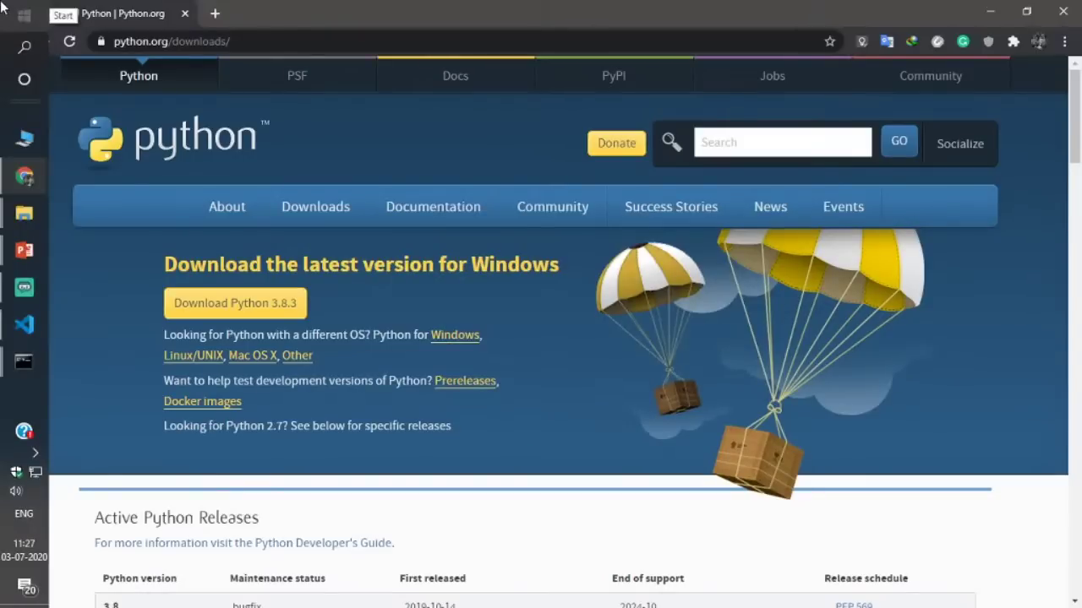
{"action": "left_click", "coordinate": [3, 7]}
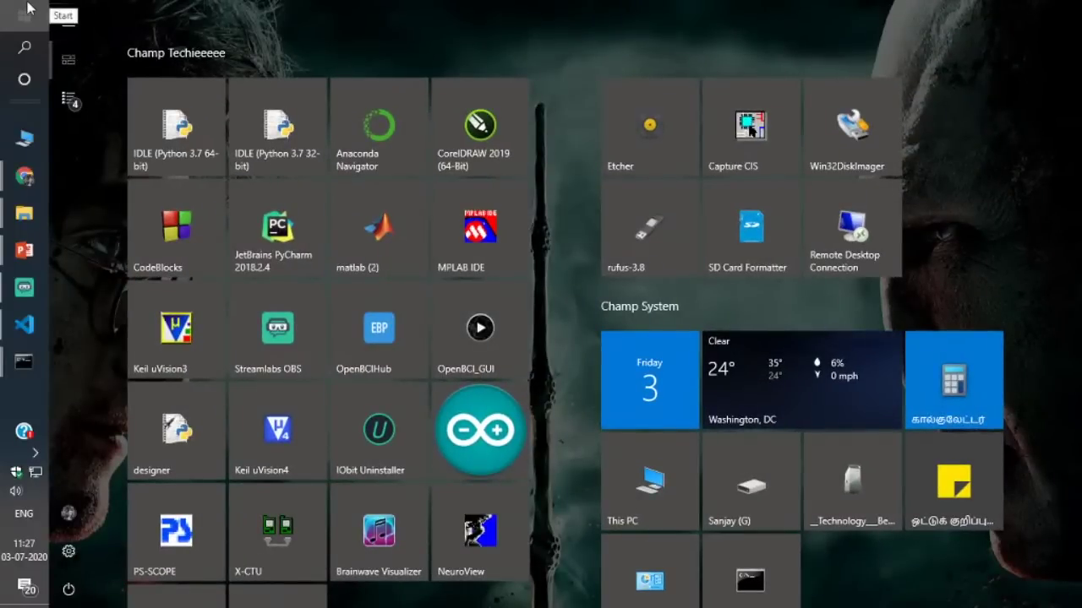
{"action": "left_click", "coordinate": [26, 8]}
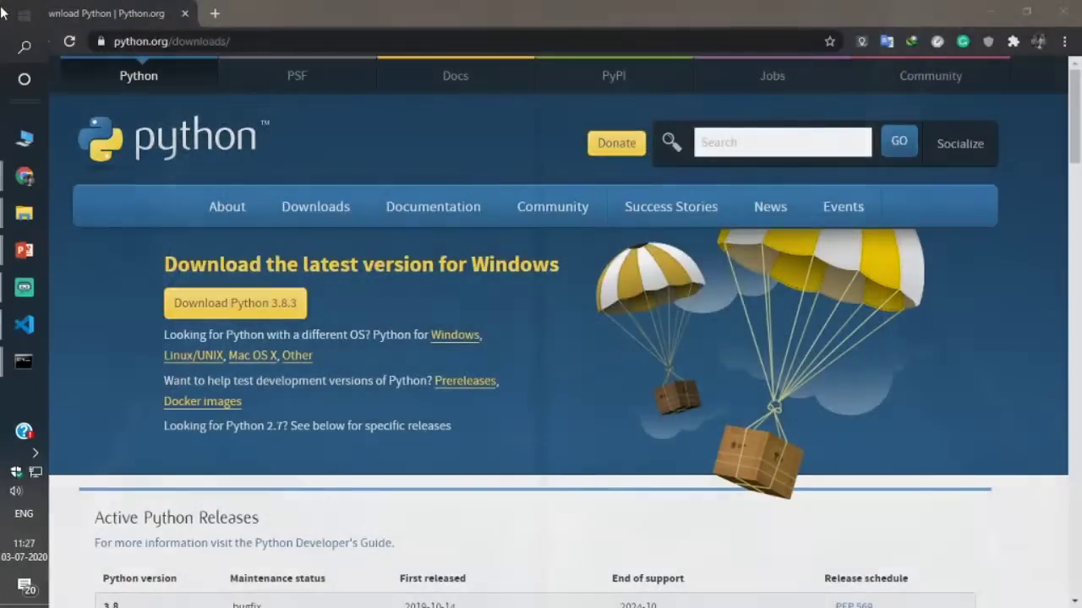
- Search Windows for "idle" and open the file location of the IDLE (Python 3.7 32-bit) app
{"action": "left_click", "coordinate": [3, 12]}
{"action": "type", "text": "idle"}
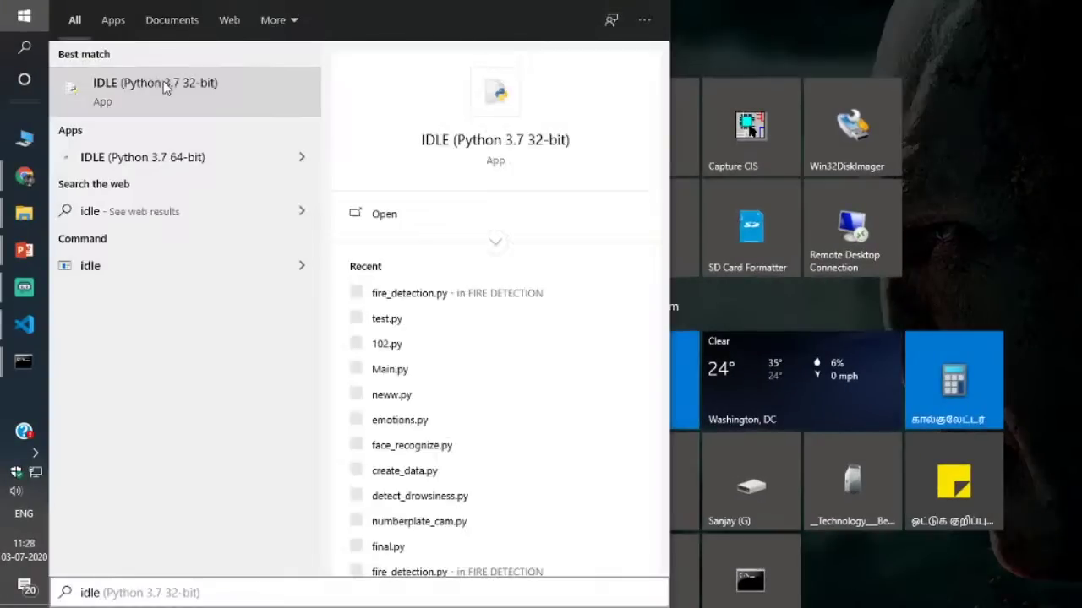
{"action": "right_click", "coordinate": [165, 87]}
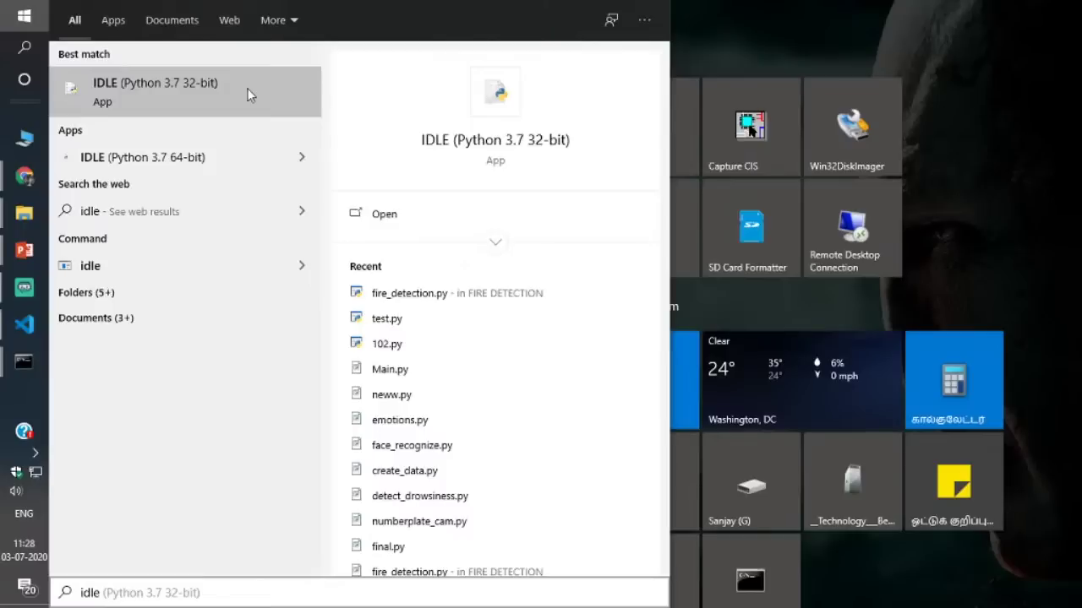
{"action": "right_click", "coordinate": [247, 105]}
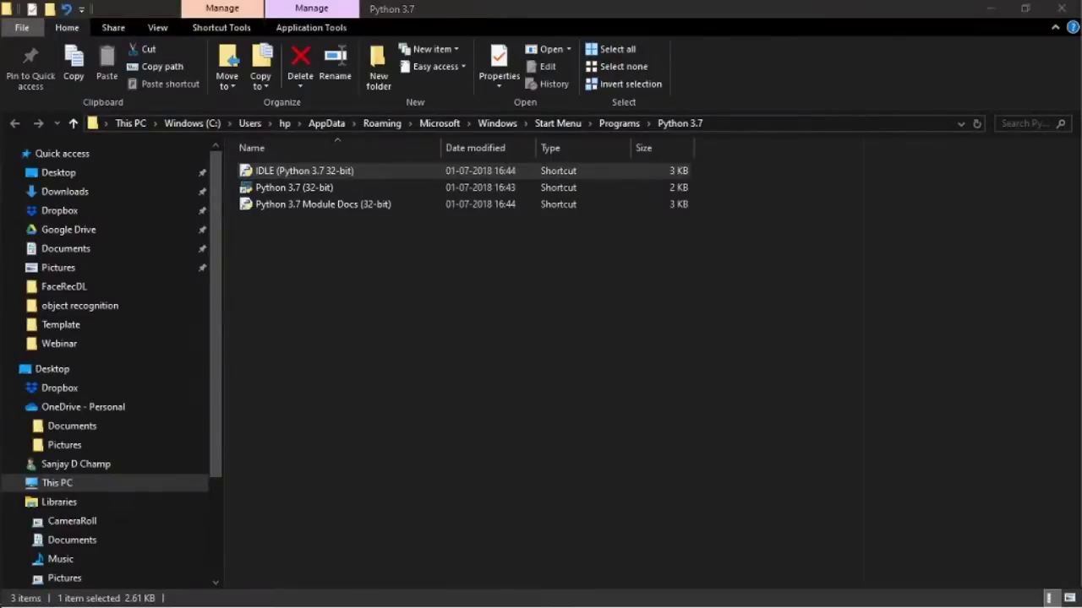
- Open the target file location of the IDLE (Python 3.7 32-bit) shortcut to reach the Python37-32 installation folder
{"action": "left_click", "coordinate": [385, 169]}
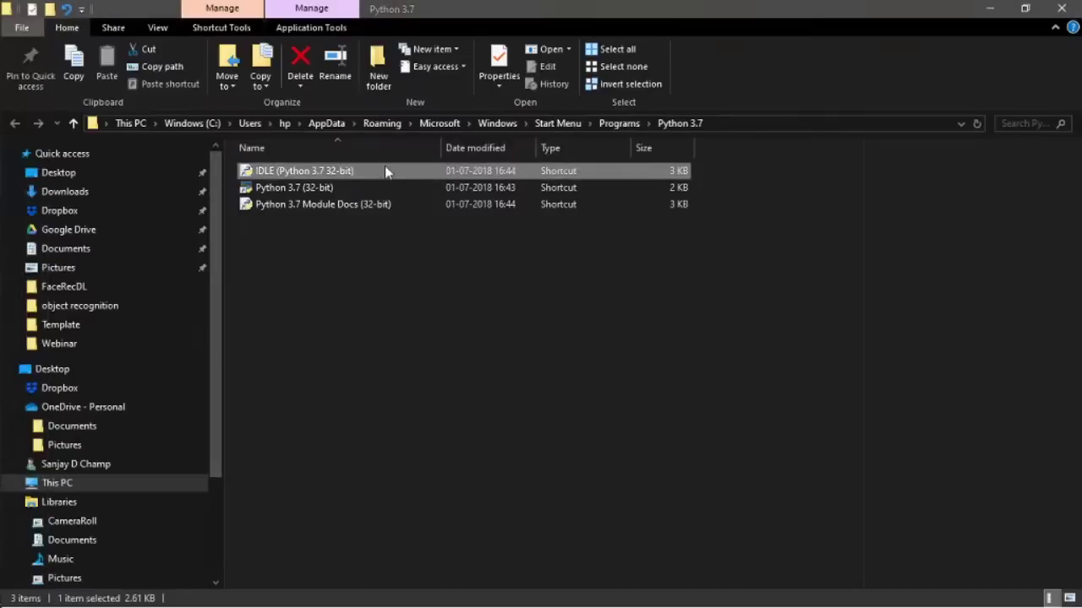
{"action": "double_click", "coordinate": [385, 170]}
{"action": "right_click", "coordinate": [385, 169]}
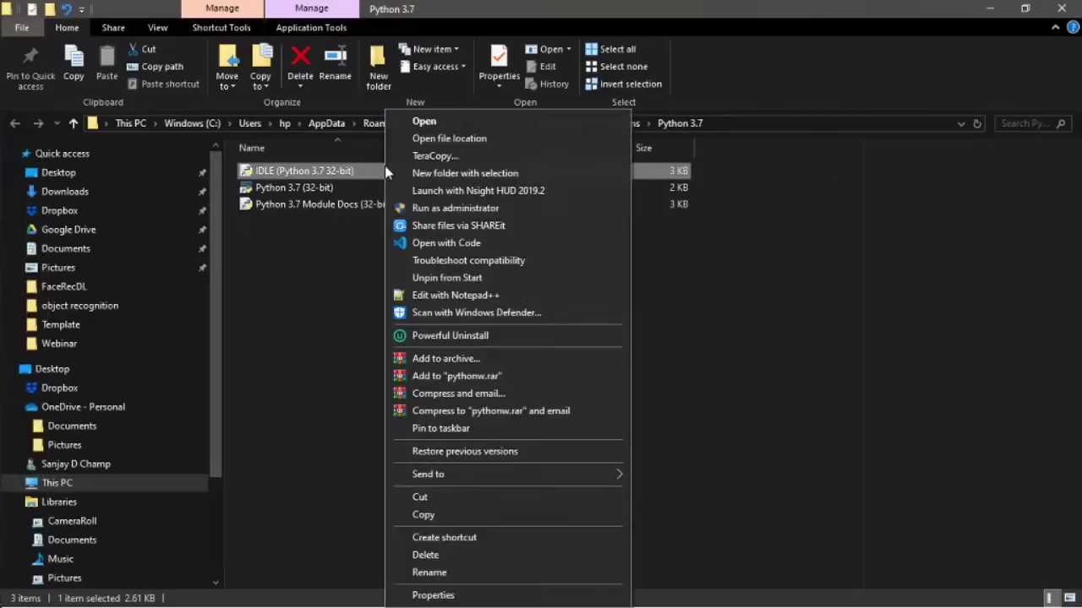
{"action": "left_click", "coordinate": [428, 144]}
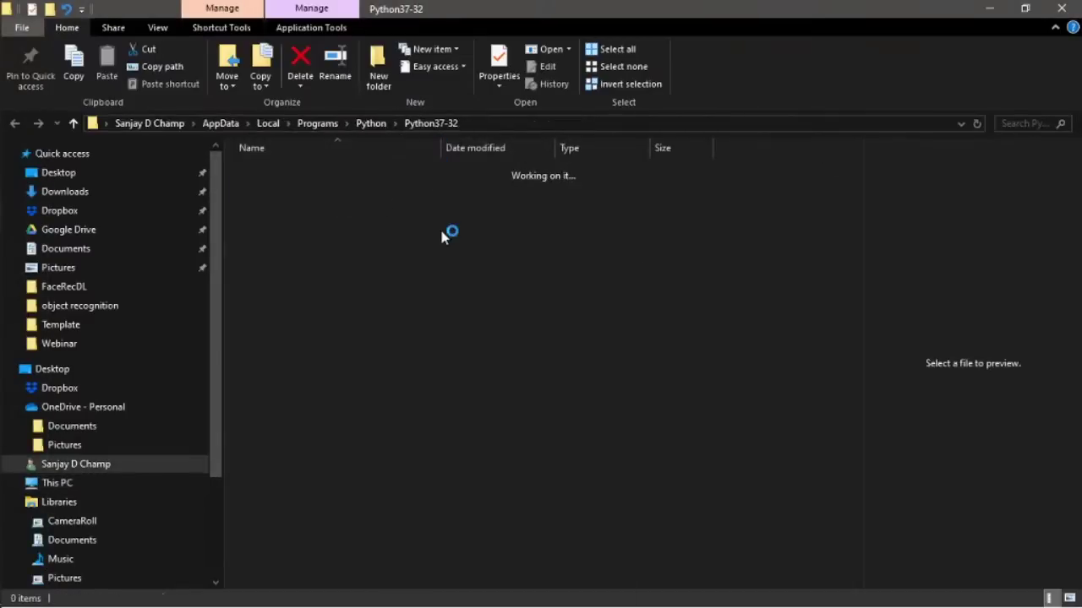
{"action": "left_click", "coordinate": [526, 502]}
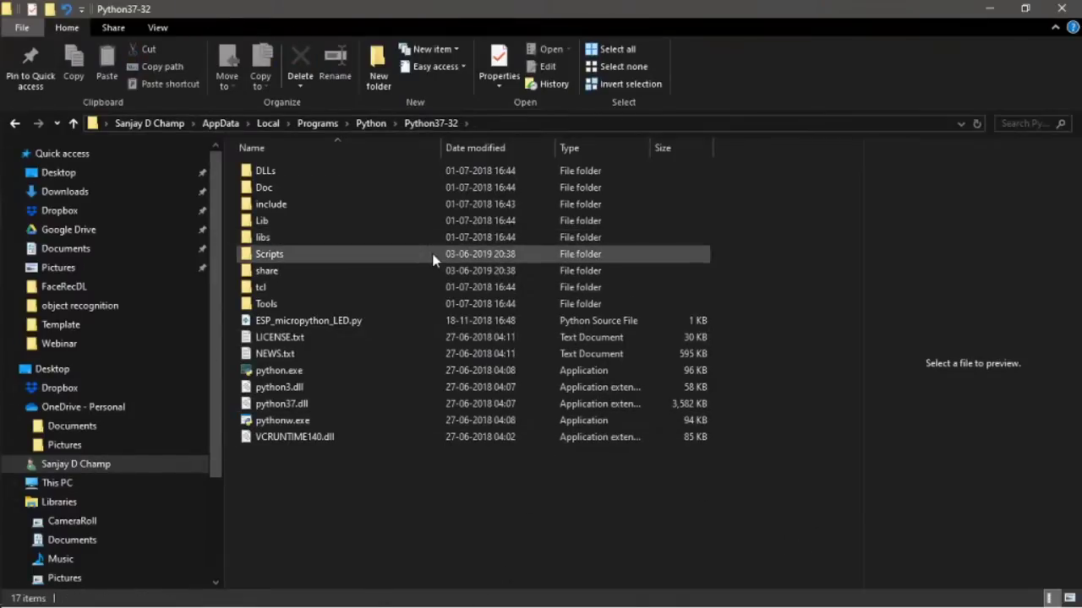
- Copy the full path of the Python37-32 folder
{"action": "left_click", "coordinate": [514, 123]}
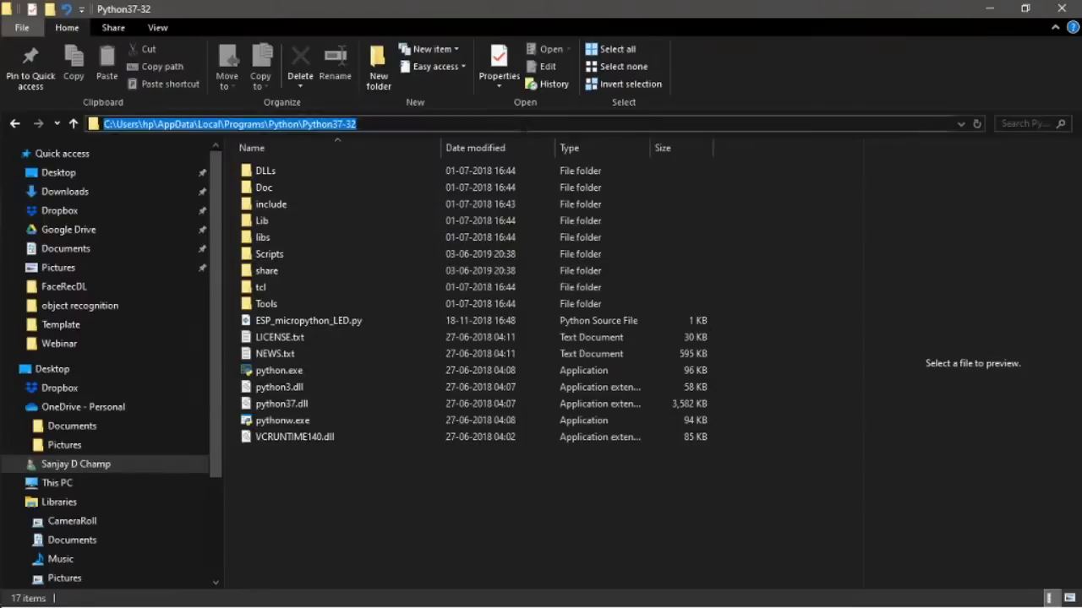
{"action": "left_click", "coordinate": [481, 495]}
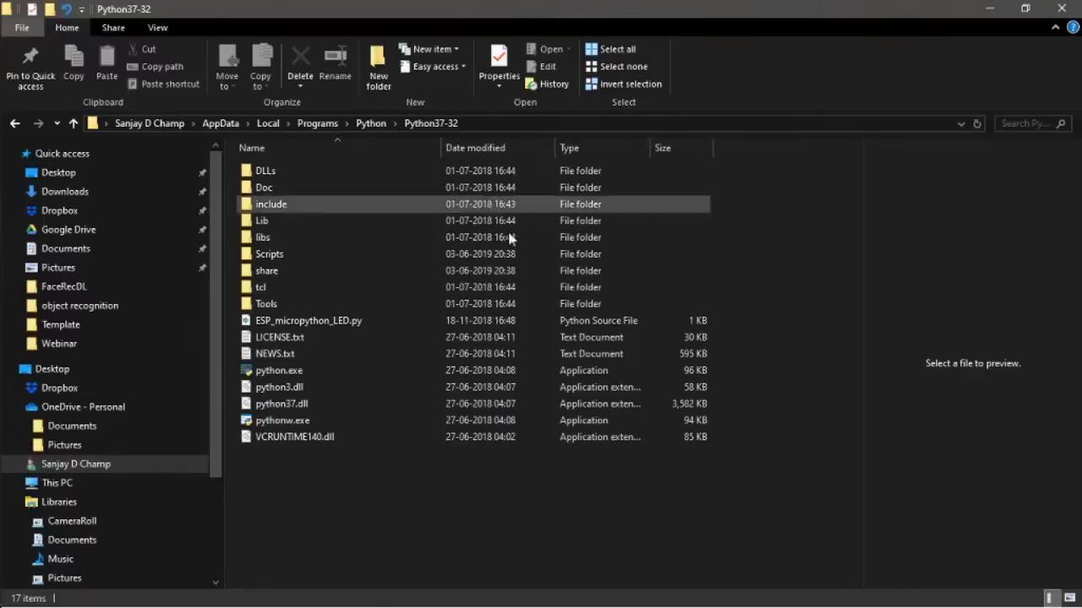
{"action": "left_click", "coordinate": [509, 120]}
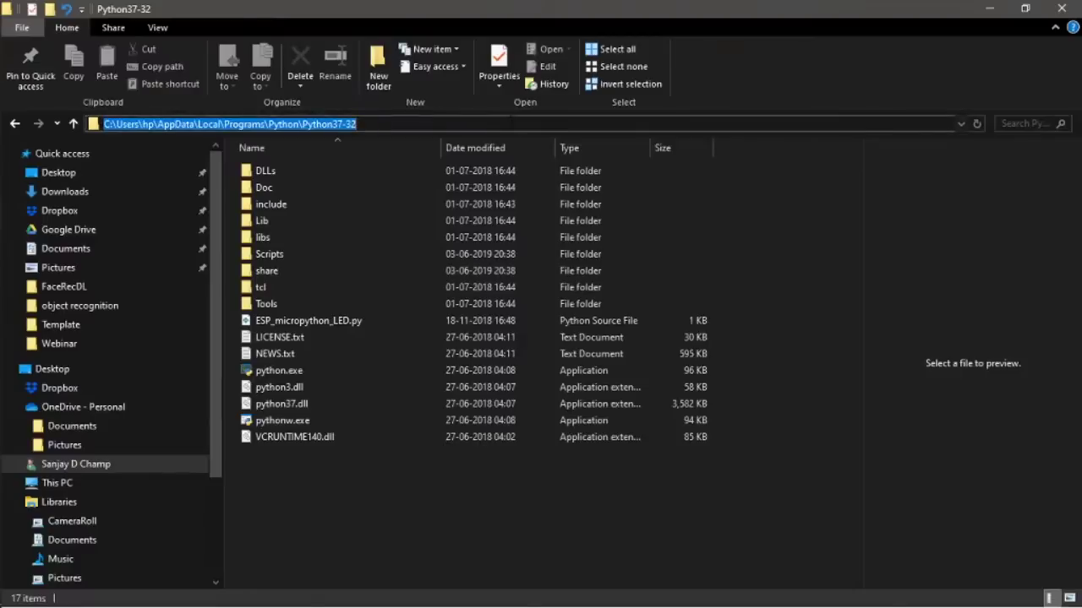
- Open the Environment Variables dialog from this computer's advanced system settings
{"action": "right_click", "coordinate": [82, 483]}
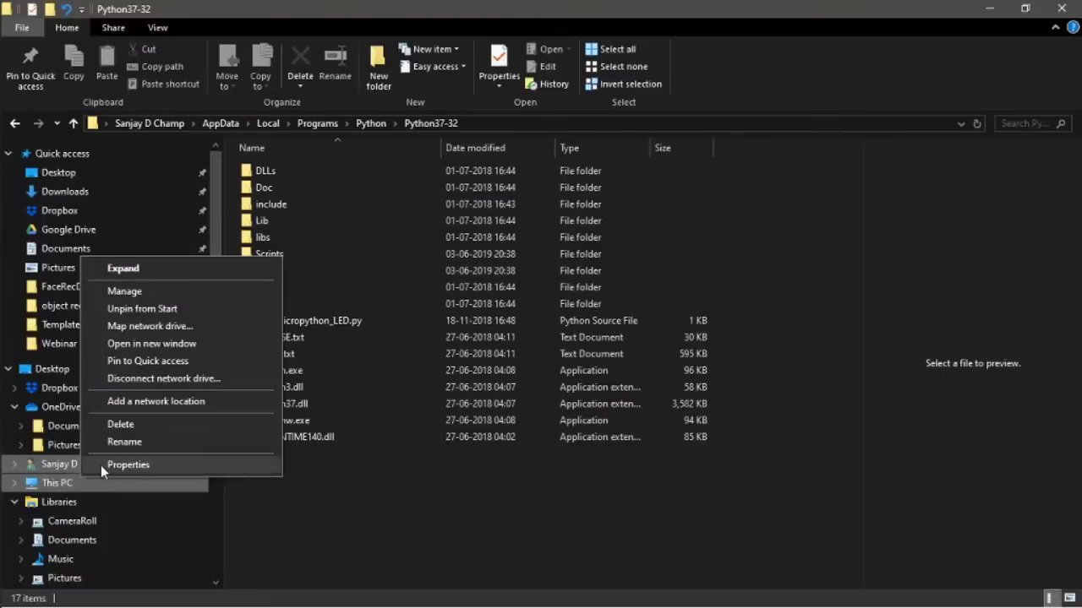
{"action": "left_click", "coordinate": [128, 464]}
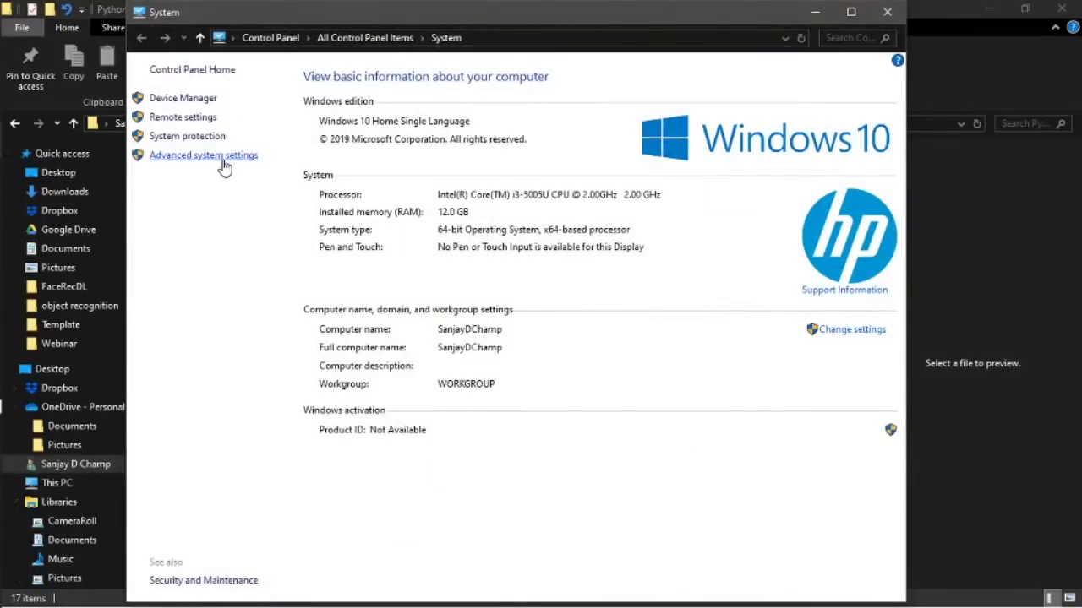
{"action": "left_click", "coordinate": [223, 163]}
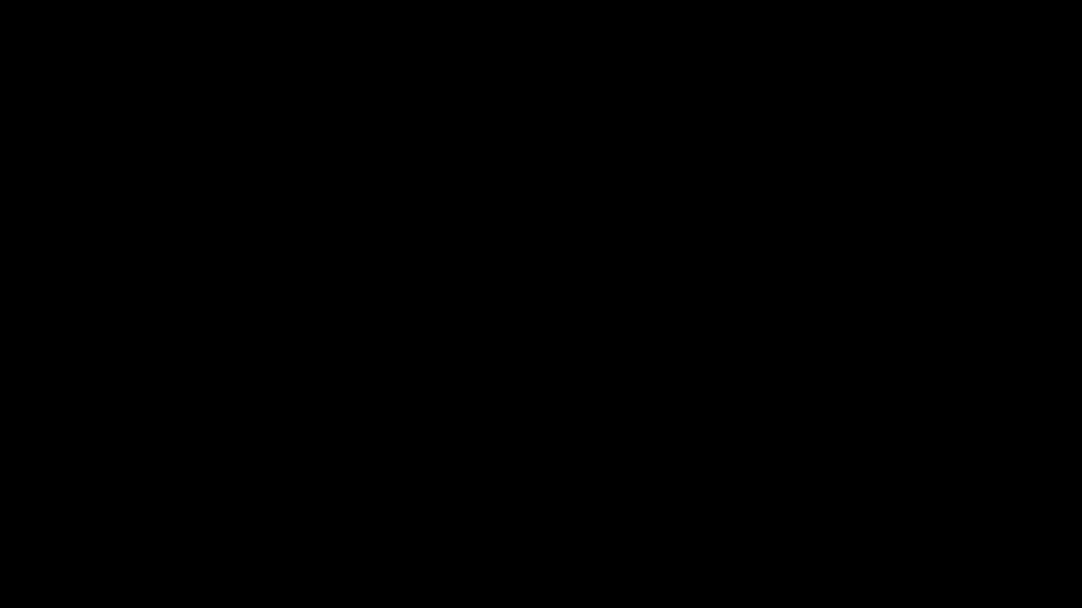
{"action": "left_click", "coordinate": [503, 396]}
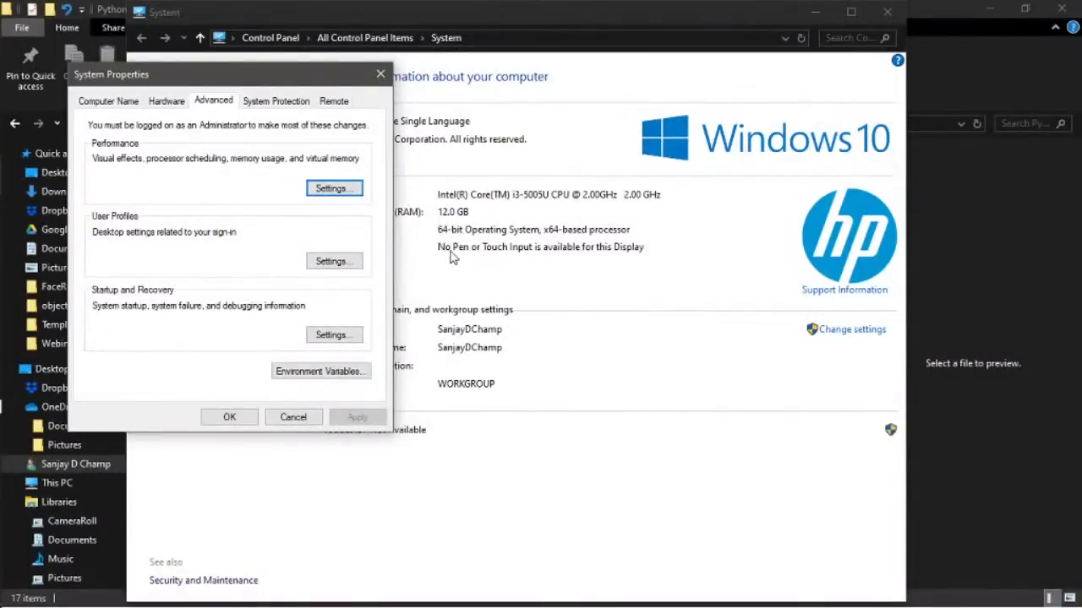
{"action": "left_click", "coordinate": [310, 381]}
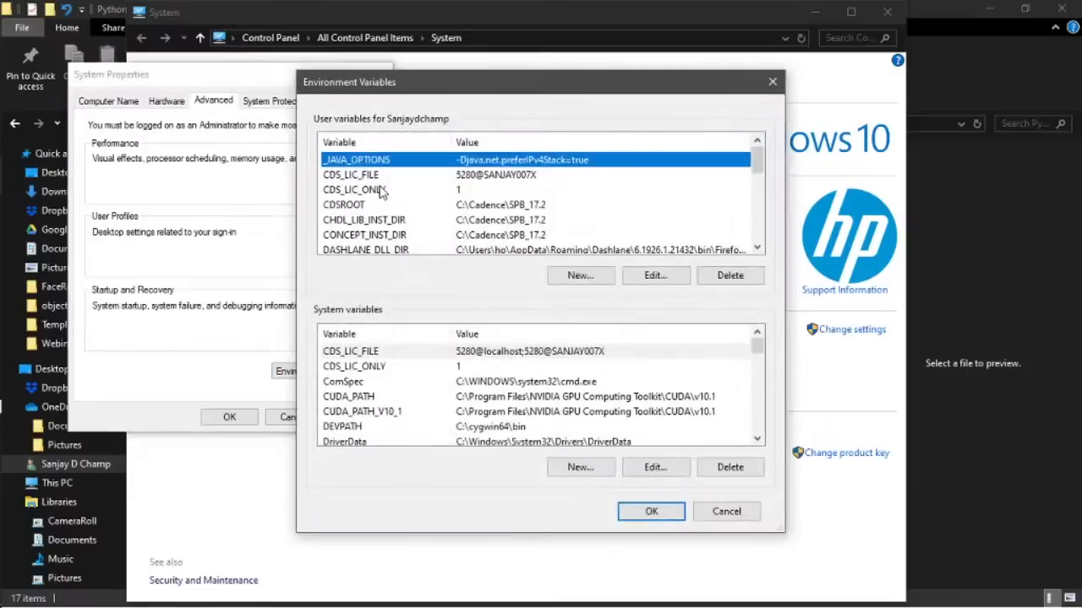
- Append C:\Users\hp\AppData\Local\Programs\Python\Python37-32 to the user Path variable with semicolon separators before and after it, dismissing the Internet Download Manager pop-ups
{"action": "left_click", "coordinate": [382, 193]}
{"action": "scroll", "coordinate": [382, 192], "scroll_direction": "down", "scroll_amount": 5}
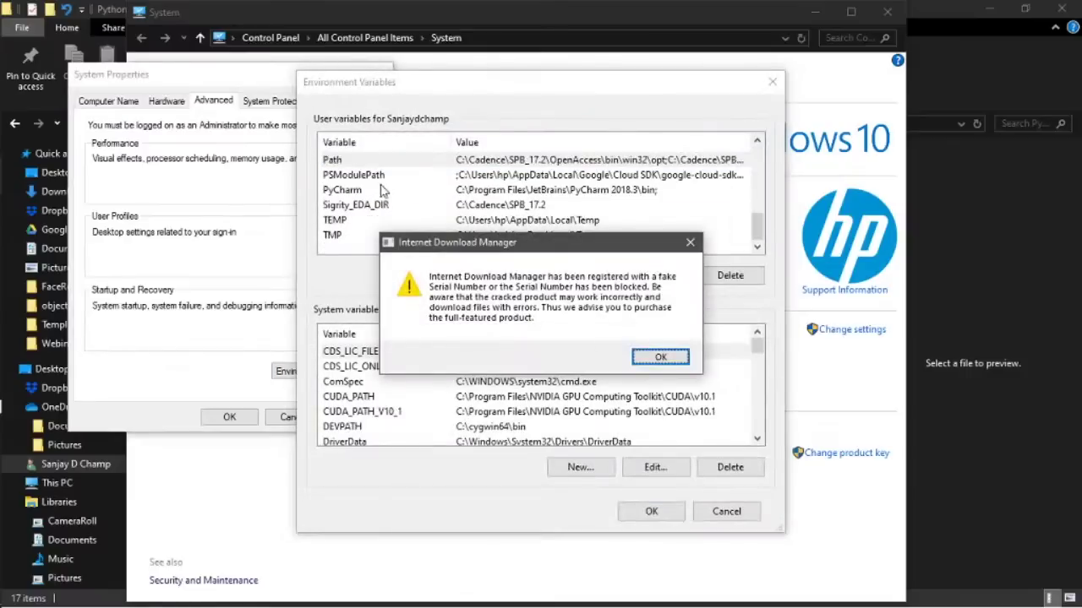
{"action": "left_click", "coordinate": [689, 242]}
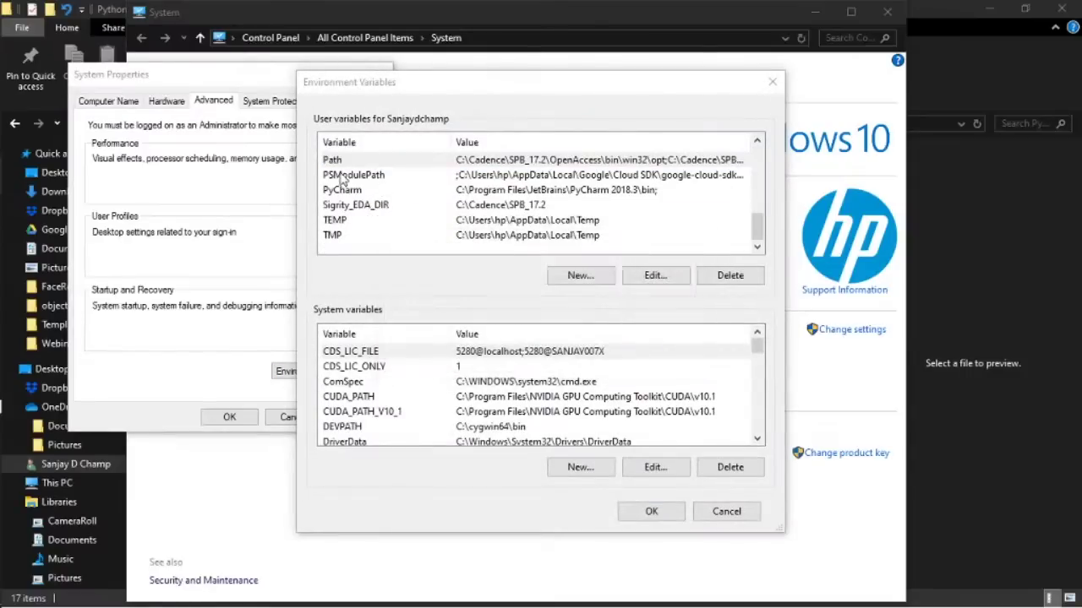
{"action": "left_click", "coordinate": [357, 160]}
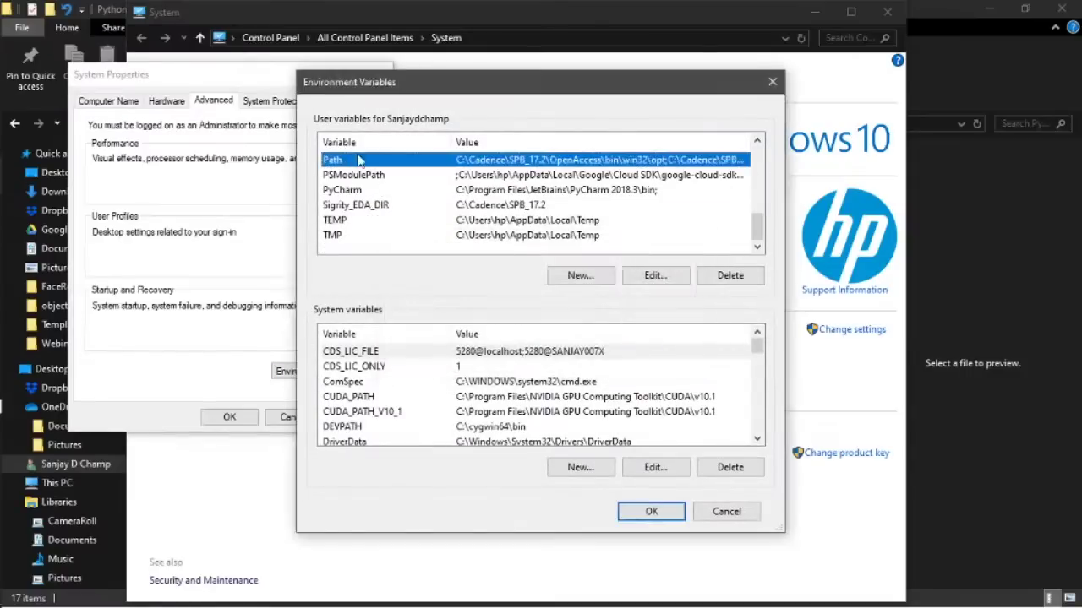
{"action": "double_click", "coordinate": [575, 161]}
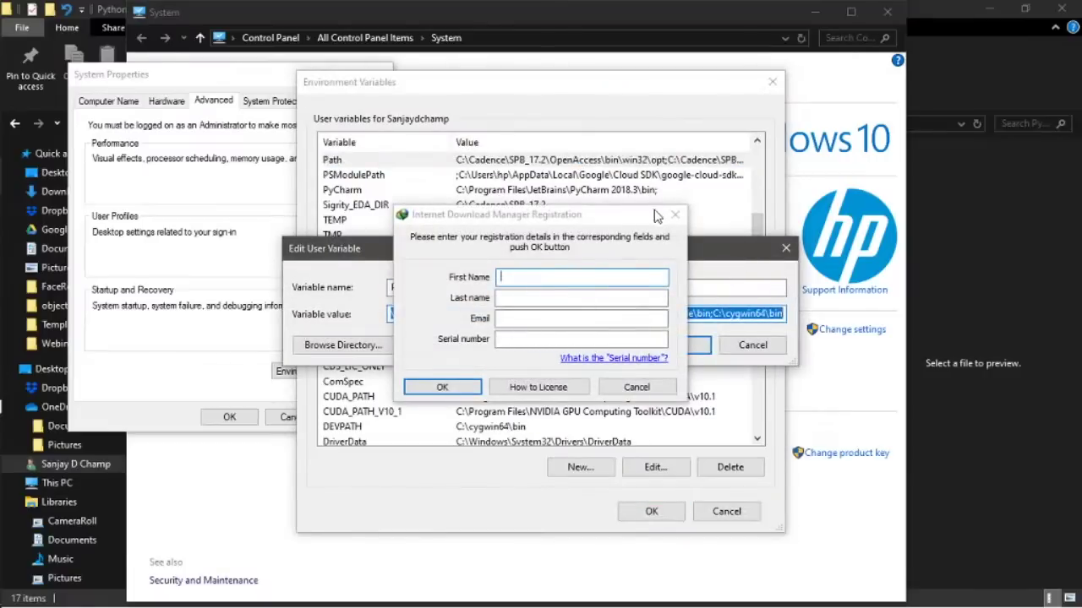
{"action": "left_click", "coordinate": [676, 215]}
{"action": "left_click", "coordinate": [453, 314]}
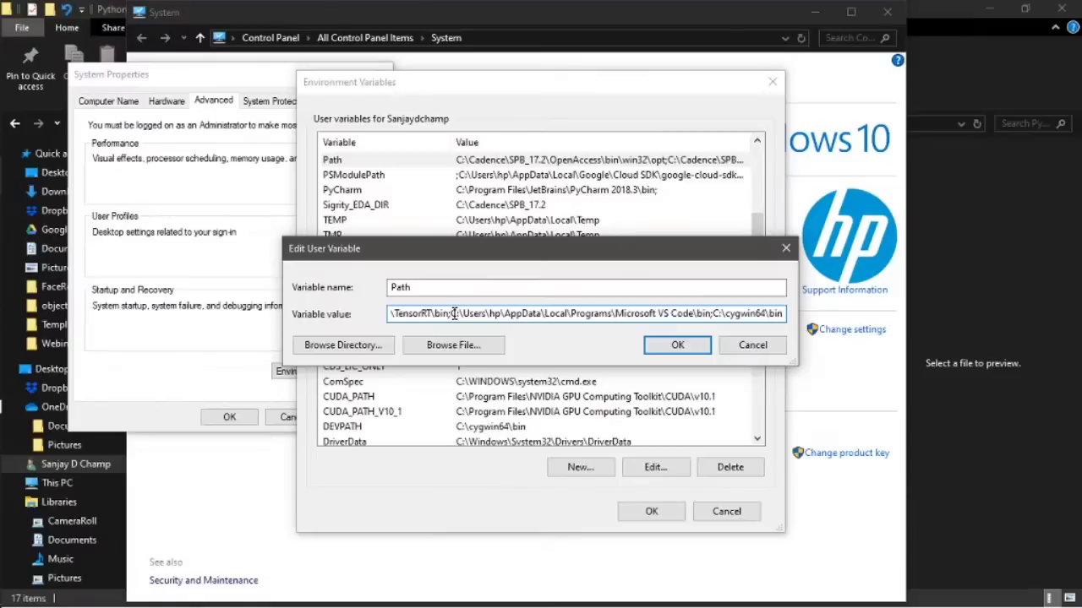
{"action": "key", "text": "alt+Tab"}
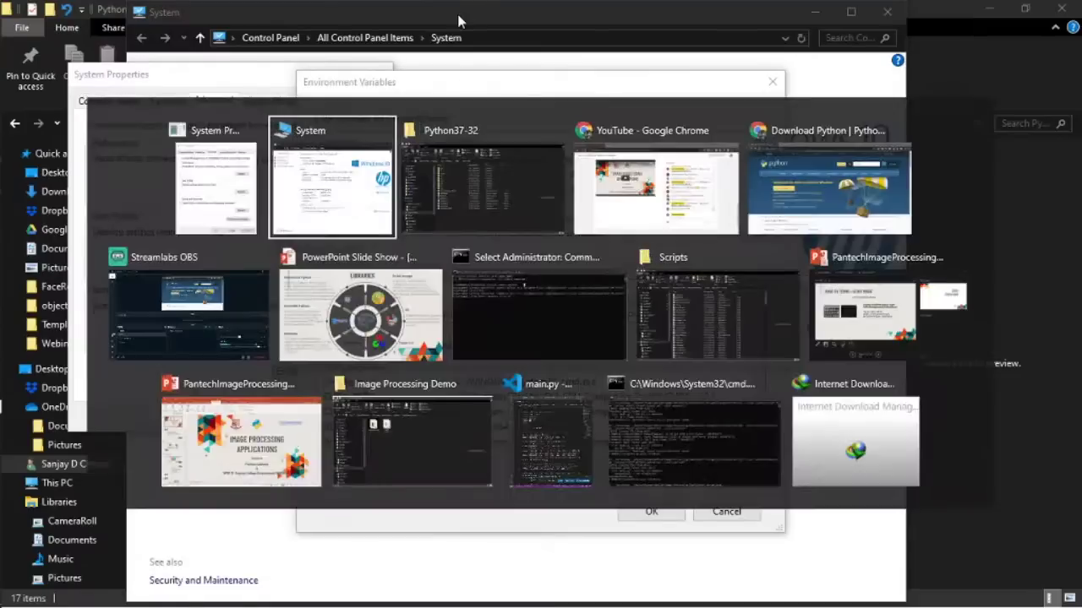
{"action": "key", "text": "alt+Tab"}
{"action": "key", "text": "alt+Tab"}
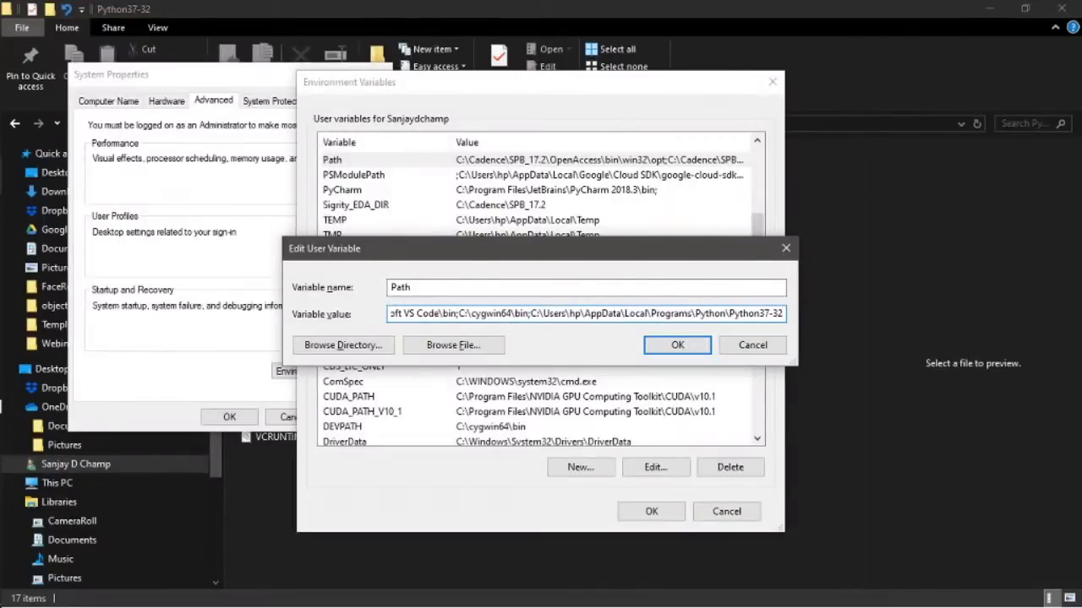
{"action": "type", "text": ";"}
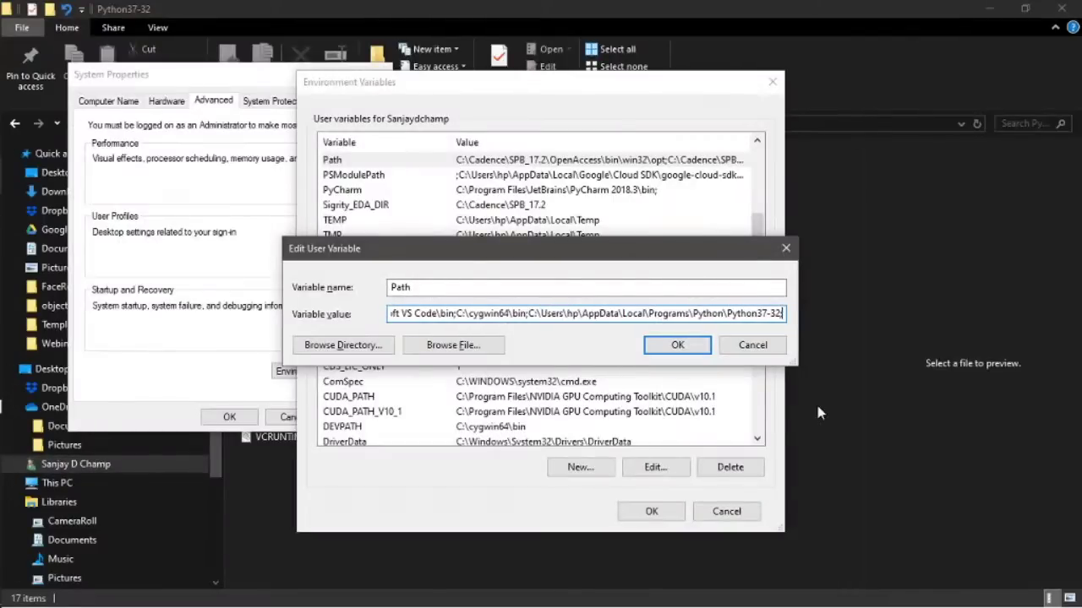
- Open the Scripts subfolder of the Python37-32 folder and copy its full path
{"action": "key", "text": "alt+Tab"}
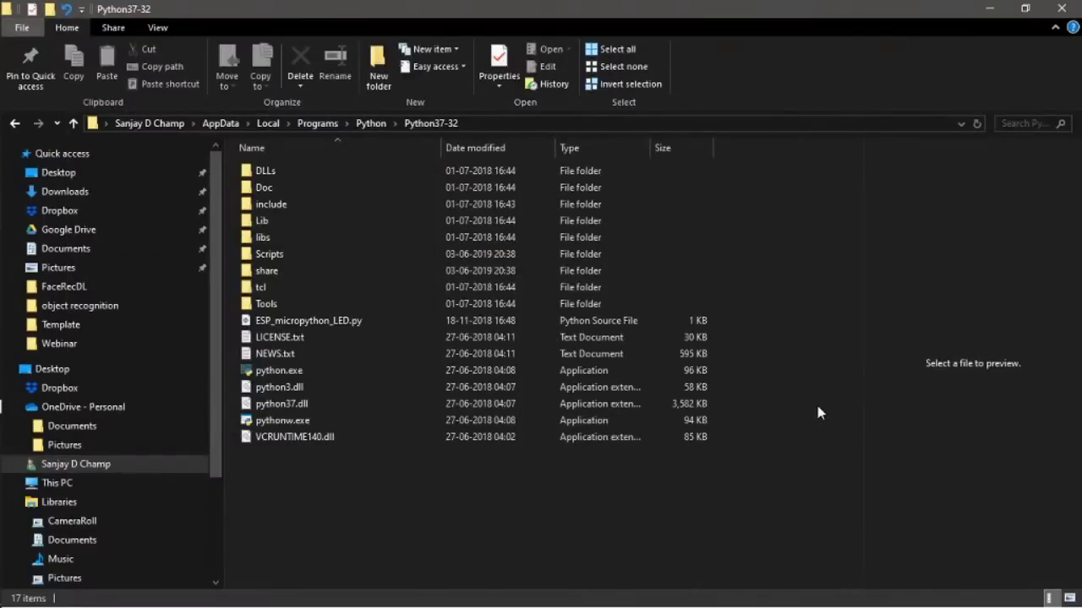
{"action": "left_click", "coordinate": [299, 252]}
{"action": "double_click", "coordinate": [299, 252]}
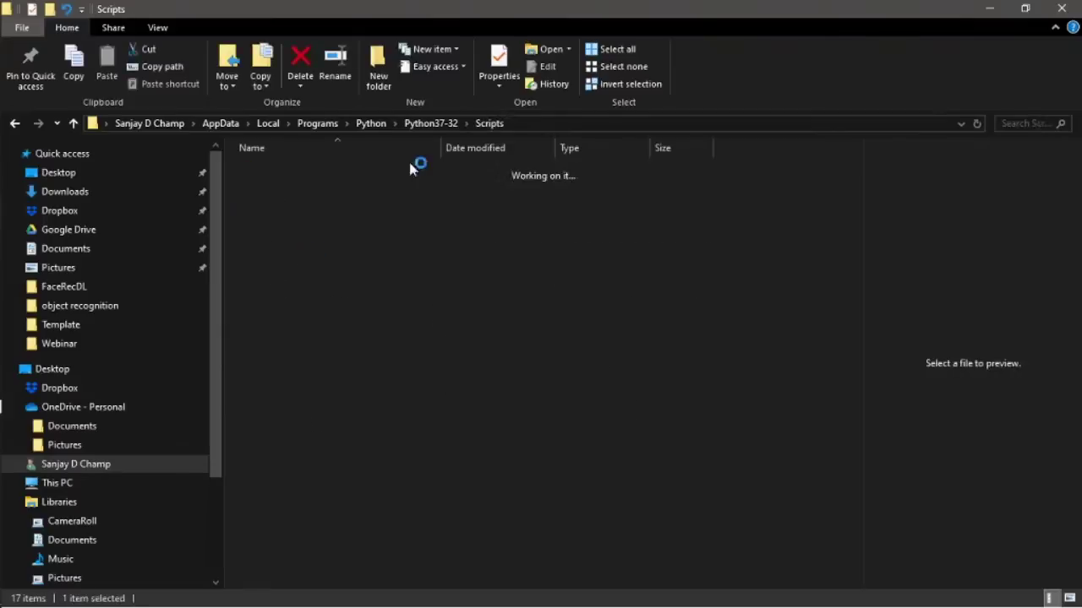
{"action": "left_click", "coordinate": [545, 124]}
{"action": "key", "text": "ctrl+c"}
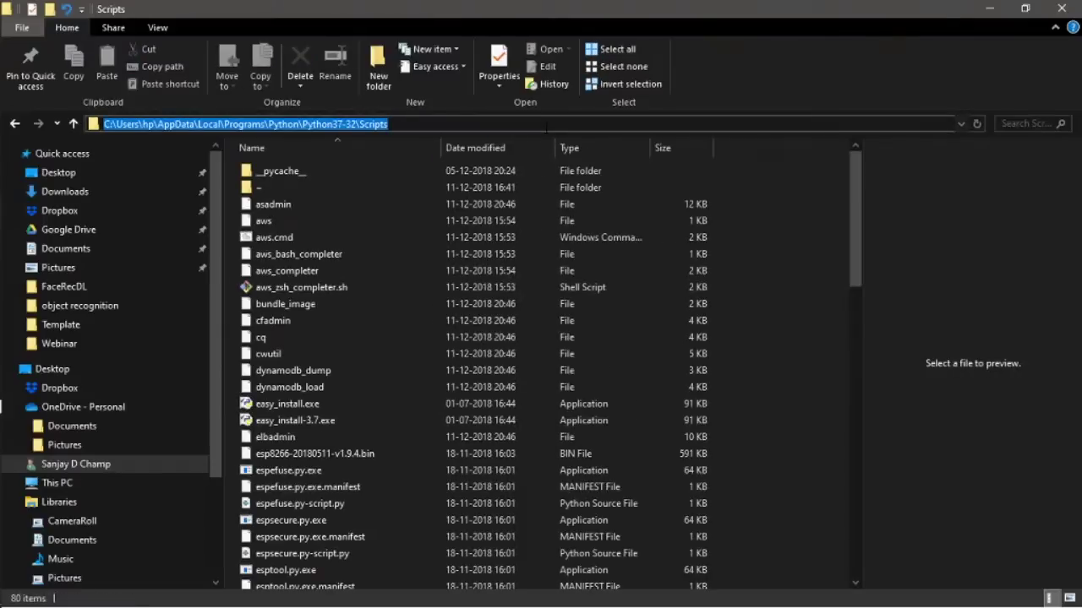
- Try appending C:\Users\hp\AppData\Local\Programs\Python\Python37-32\Scripts to the user Path value, cancelling the edit and closing the system dialogs
{"action": "key", "text": "alt+Tab"}
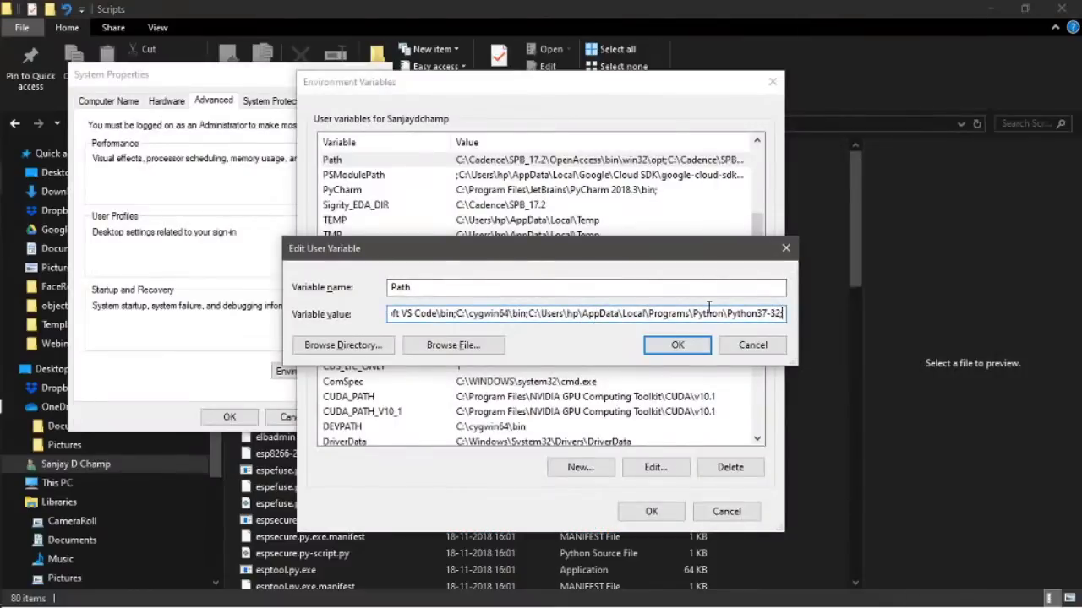
{"action": "key", "text": "ctrl+v"}
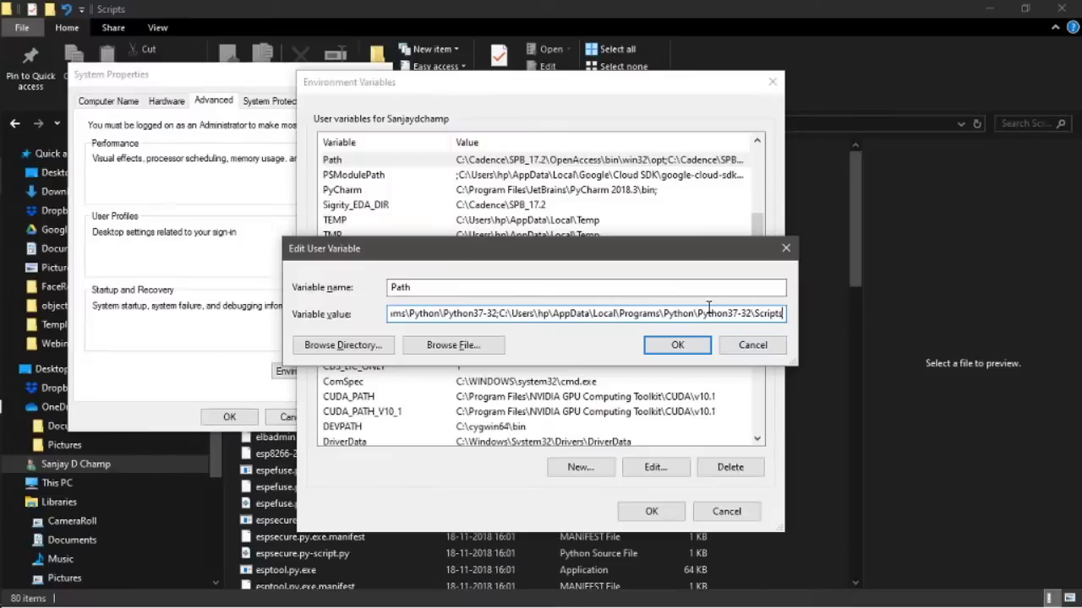
{"action": "left_click", "coordinate": [752, 345]}
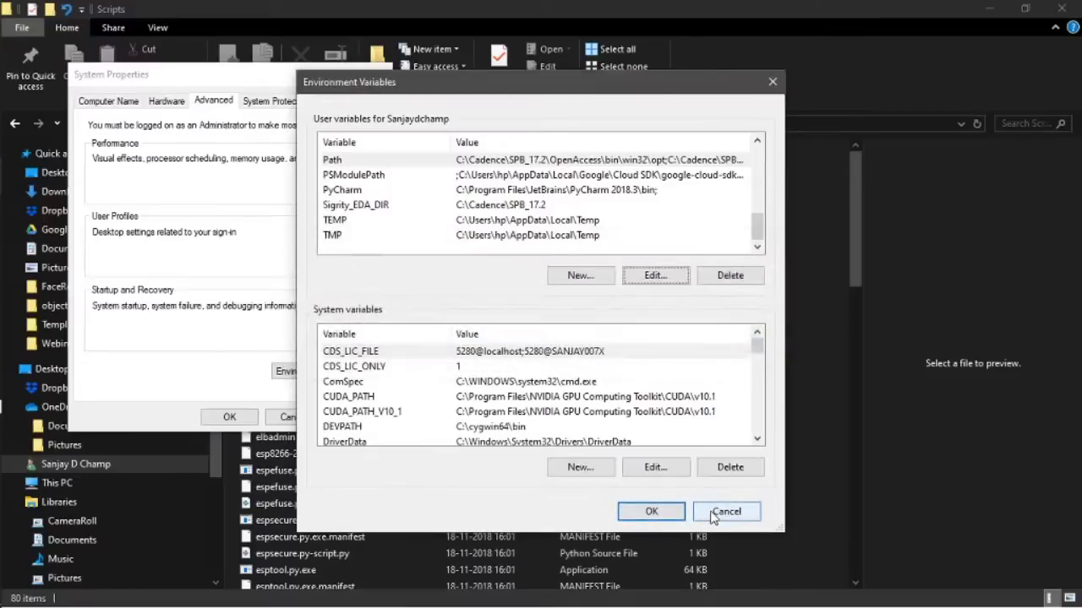
{"action": "left_click", "coordinate": [651, 511]}
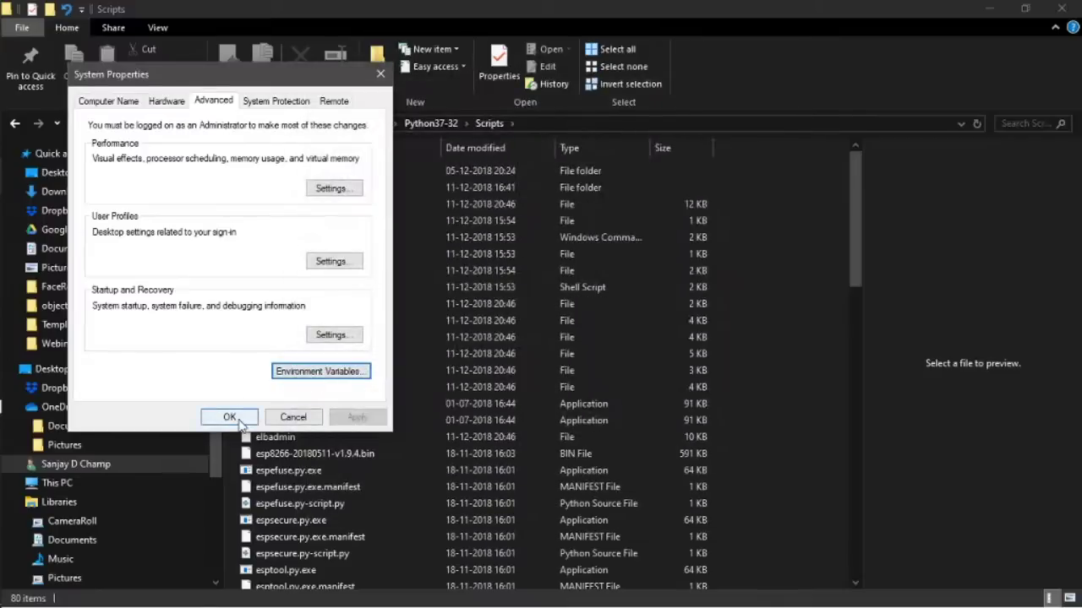
{"action": "left_click", "coordinate": [231, 418]}
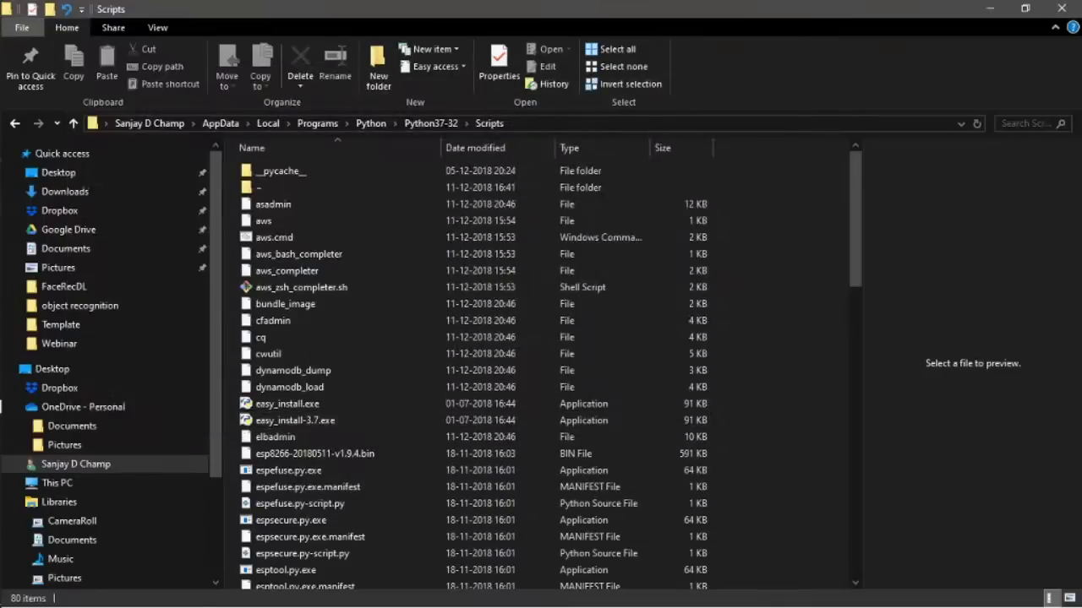
- Go back to the Python37-32 folder and revisit its Scripts subfolder to review the two Path locations
{"action": "key", "text": "super"}
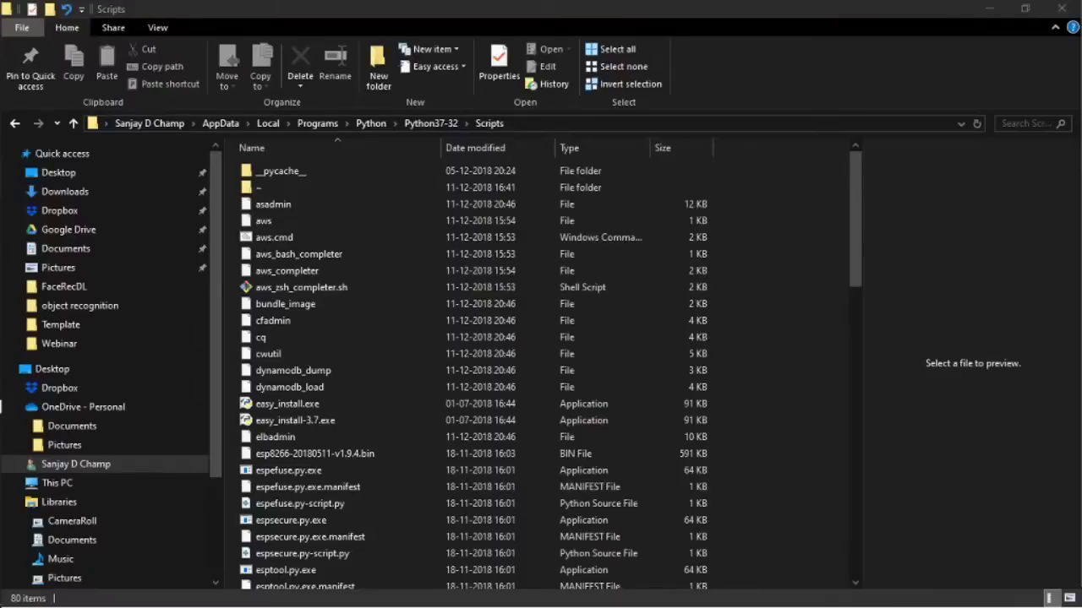
{"action": "left_click", "coordinate": [805, 382]}
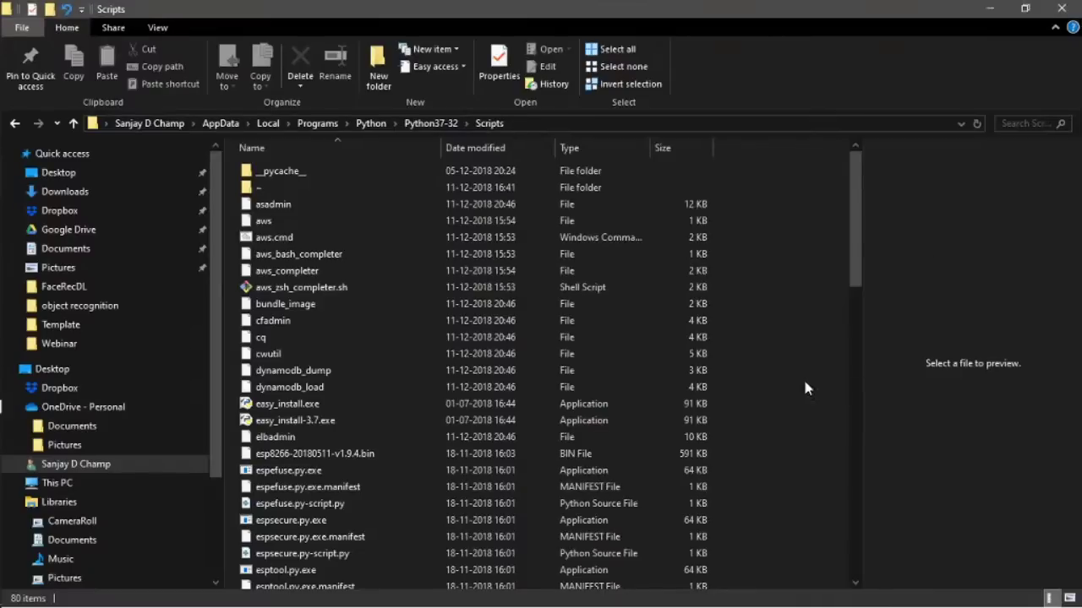
{"action": "key", "text": "alt+Up"}
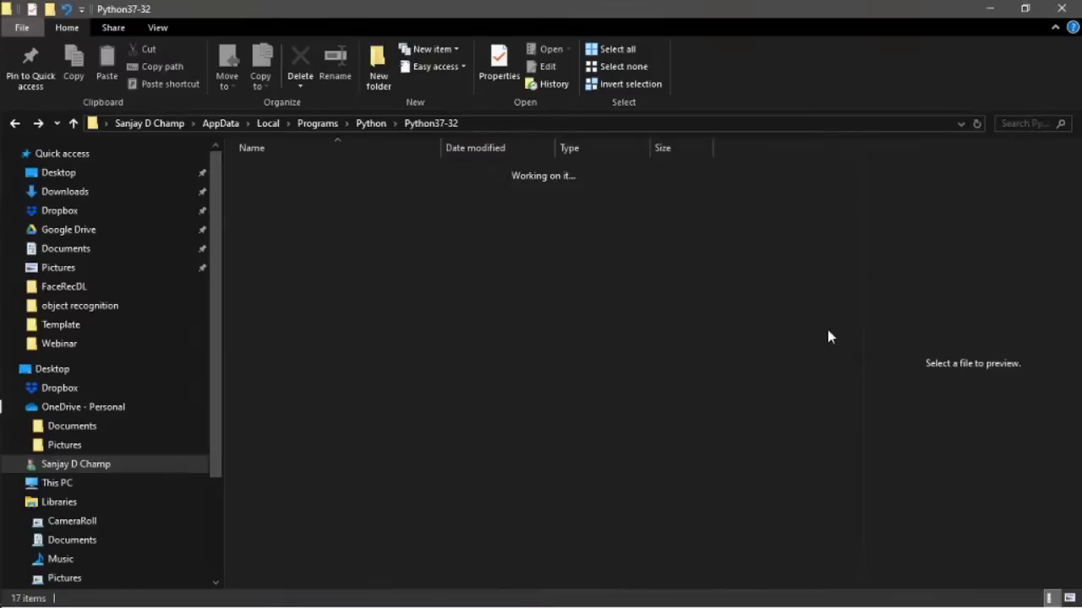
{"action": "left_click", "coordinate": [587, 515]}
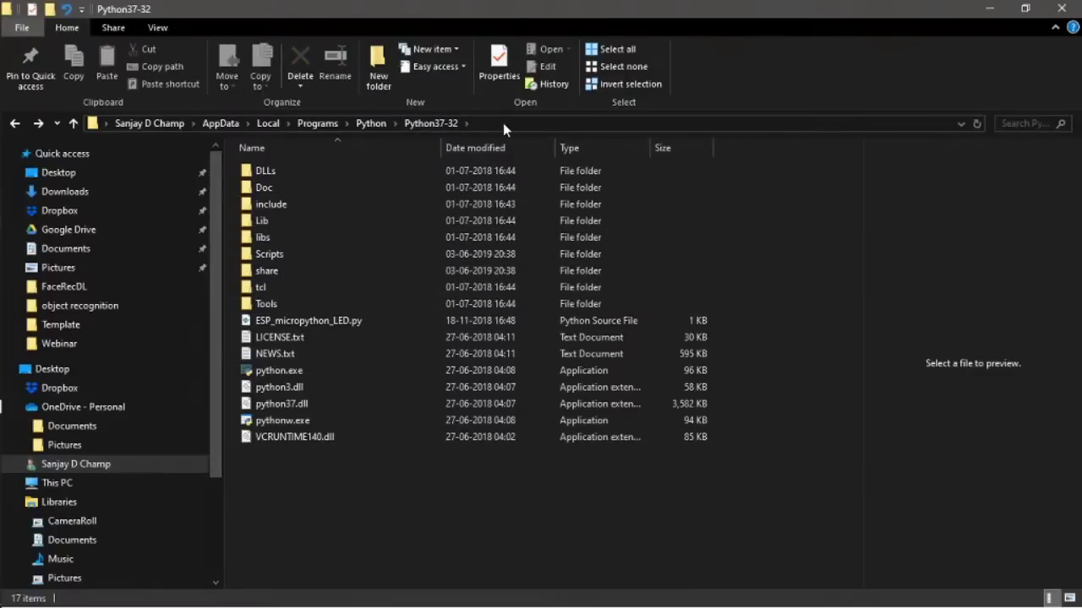
{"action": "double_click", "coordinate": [314, 258]}
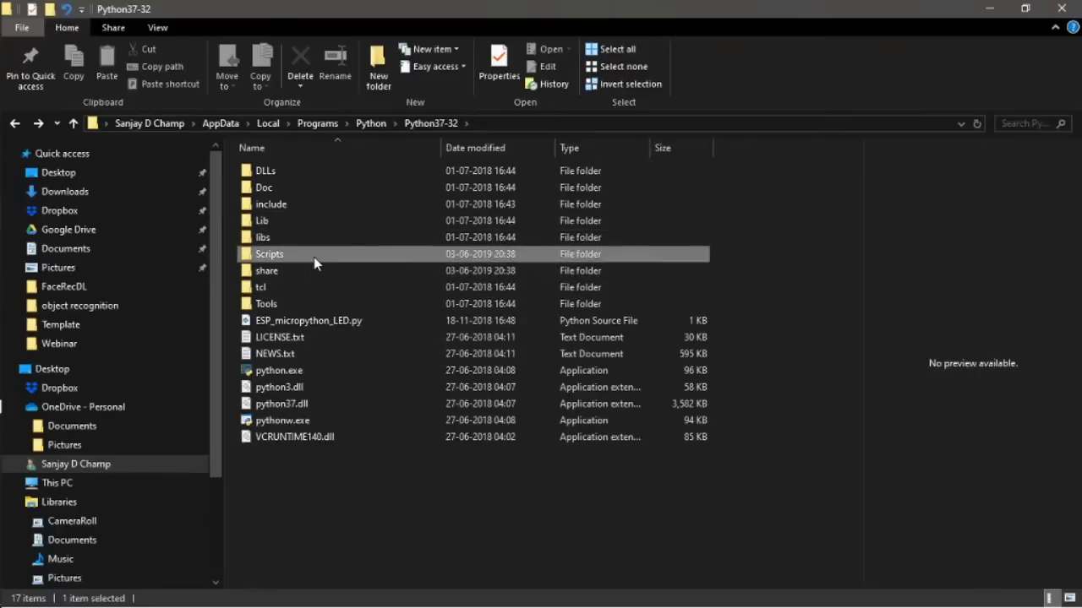
{"action": "key", "text": "BackSpace"}
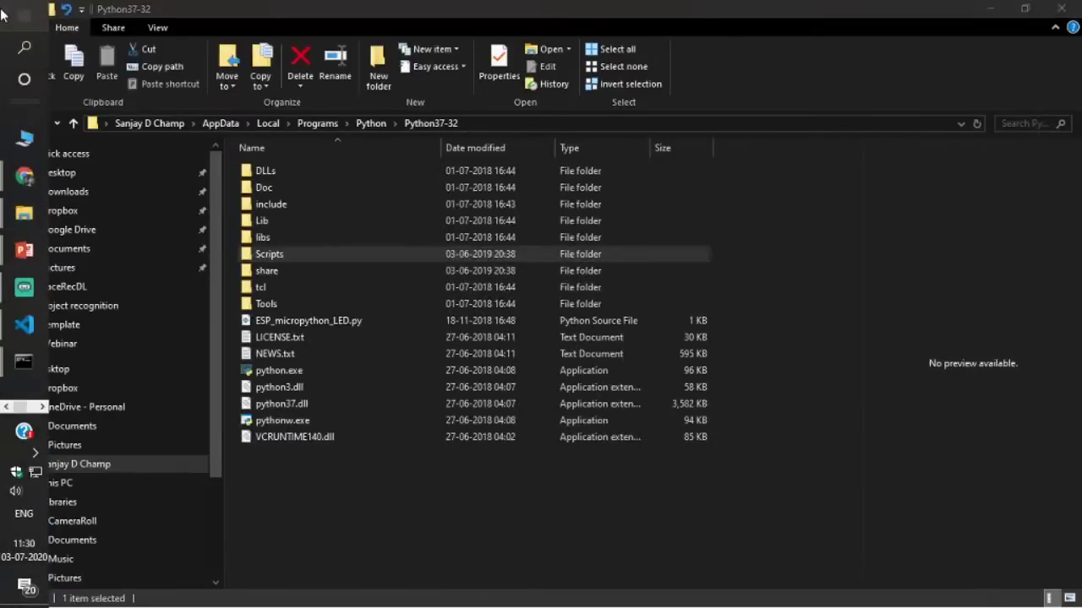
- Close the Command Prompt windows that are already open
{"action": "left_click", "coordinate": [5, 15]}
{"action": "mouse_move", "coordinate": [3, 381]}
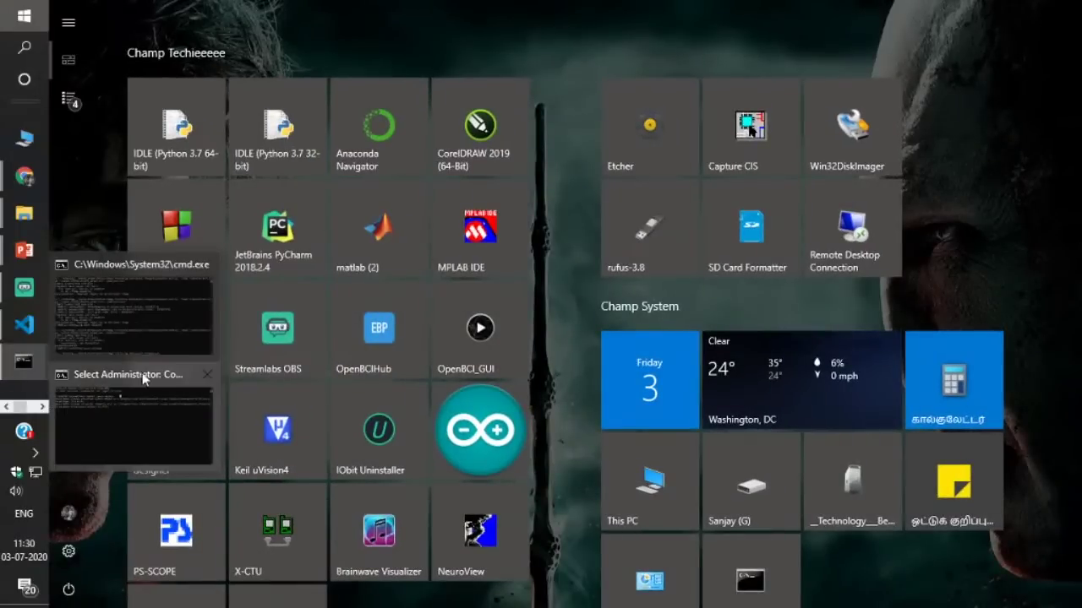
{"action": "left_click", "coordinate": [203, 375]}
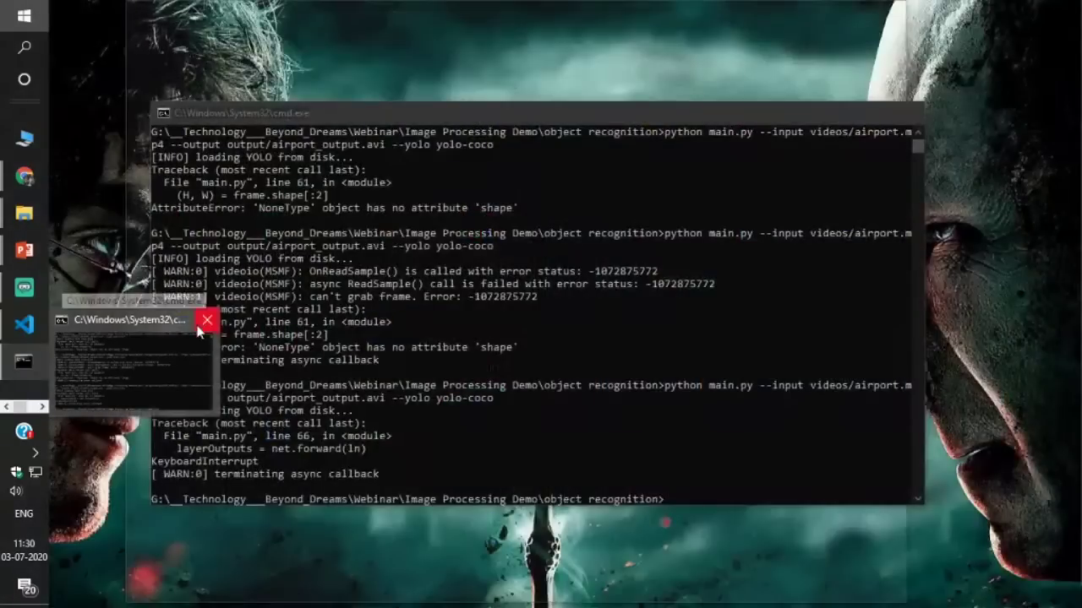
- Open a new Command Prompt with administrator rights
{"action": "key", "text": "super"}
{"action": "right_click", "coordinate": [733, 597]}
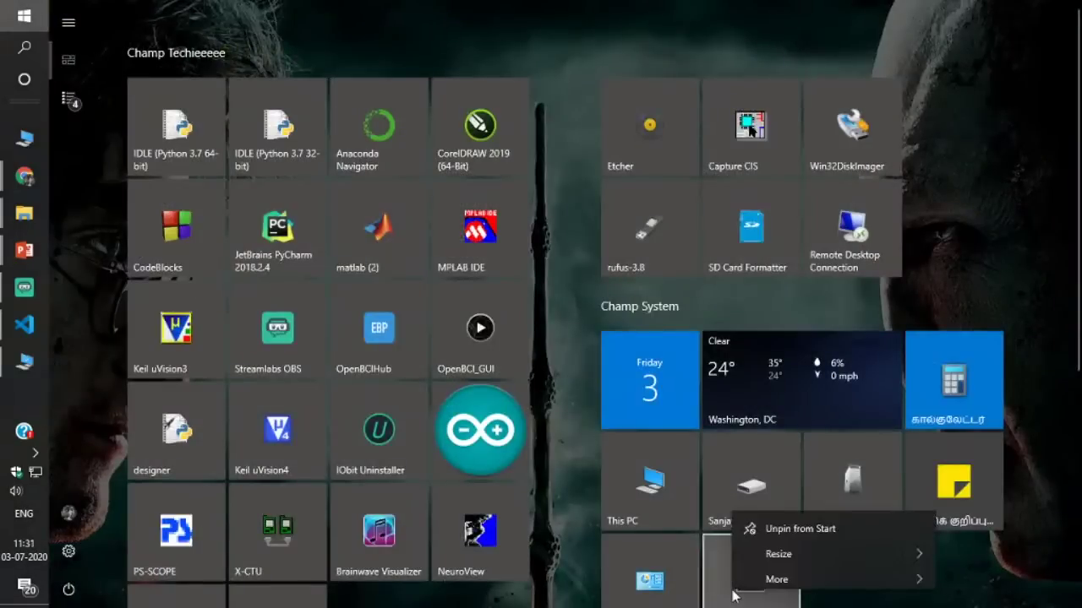
{"action": "mouse_move", "coordinate": [793, 572]}
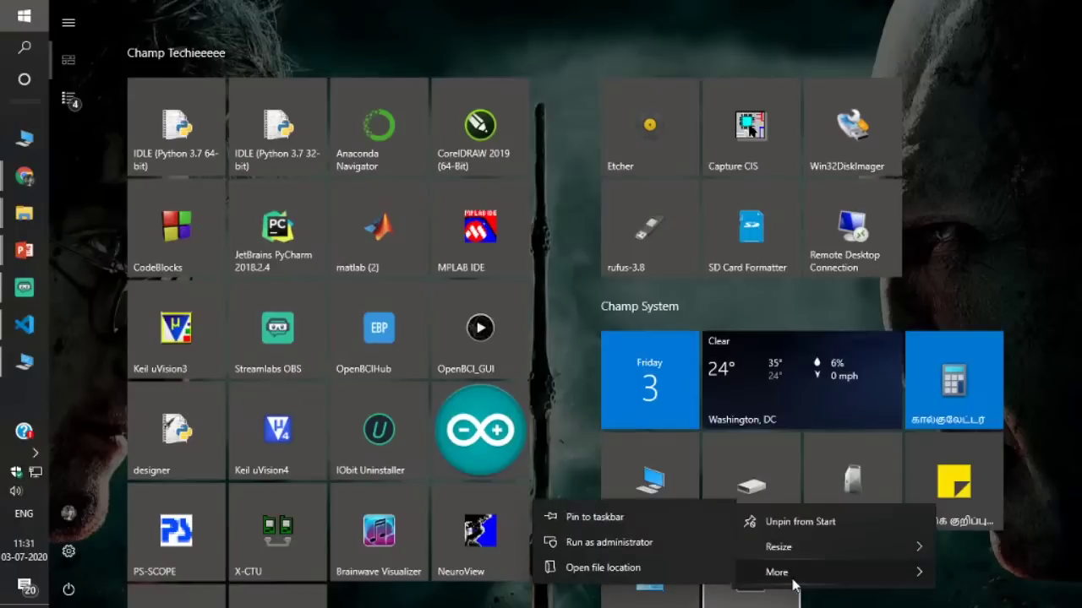
{"action": "left_click", "coordinate": [628, 548]}
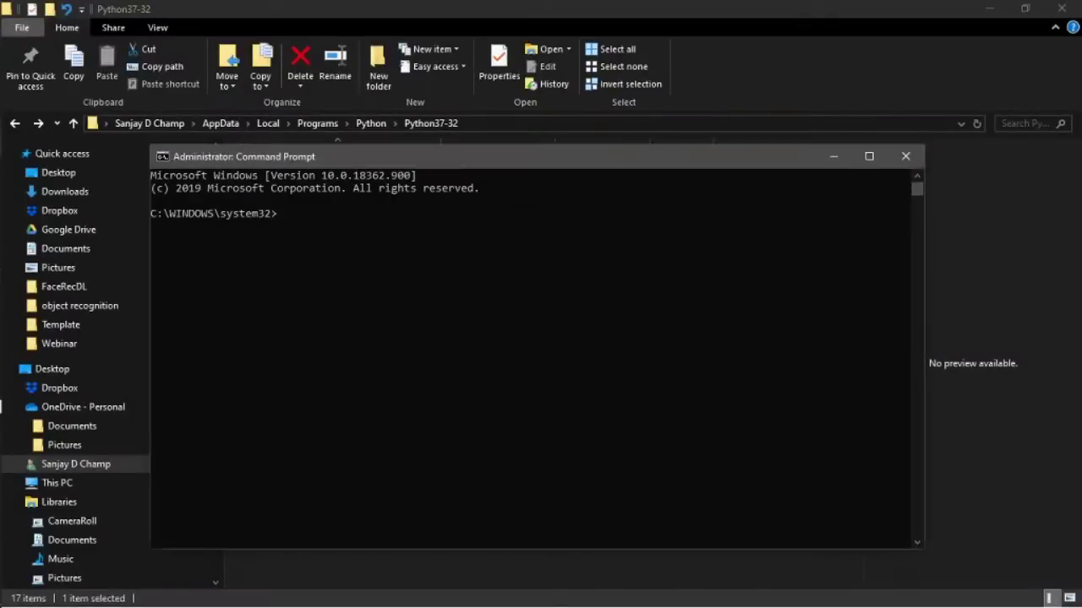
- Start the Python interpreter and import the cv2 module to check the OpenCV installation
{"action": "type", "text": "python"}
{"action": "key", "text": "Return"}
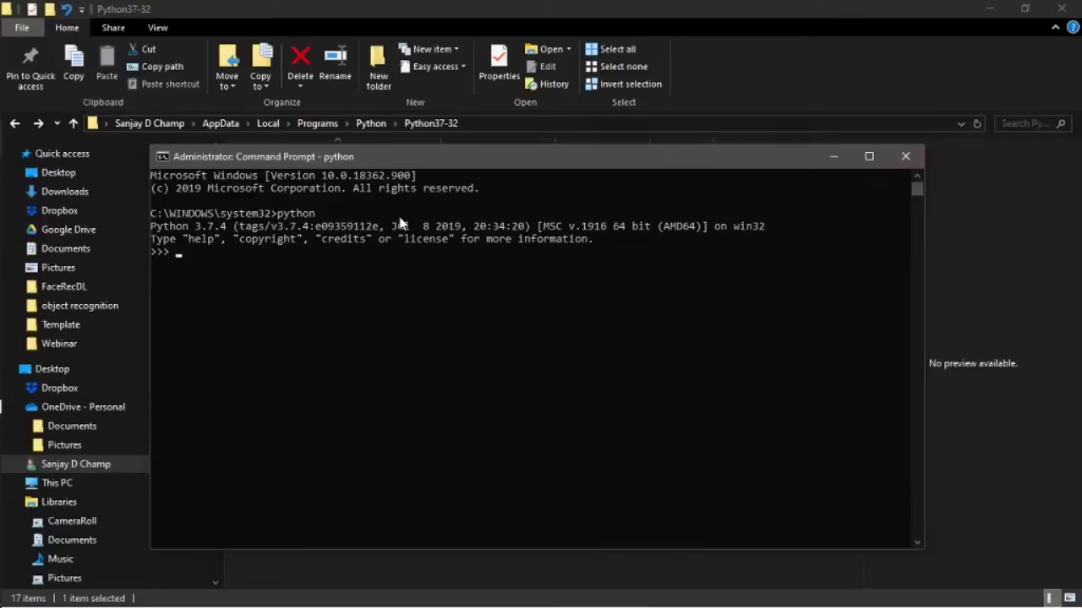
{"action": "type", "text": "import cv2"}
{"action": "key", "text": "Return"}
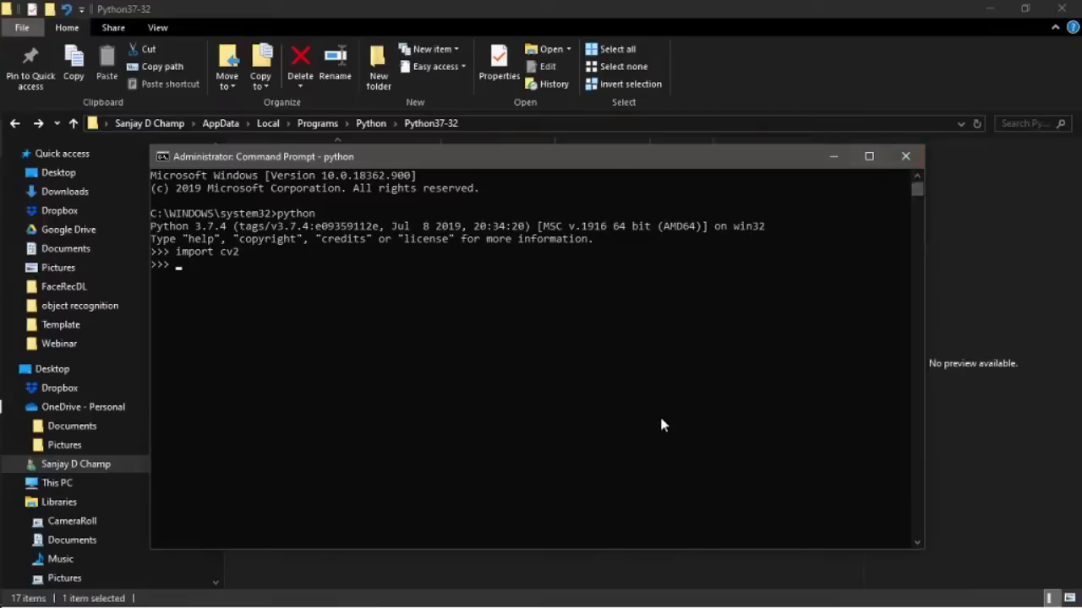
- Exit the Python interpreter and install the opencv-python package with pip
{"action": "key", "text": "ctrl+z"}
{"action": "key", "text": "ctrl+z"}
{"action": "key", "text": "Return"}
{"action": "key", "text": "Return"}
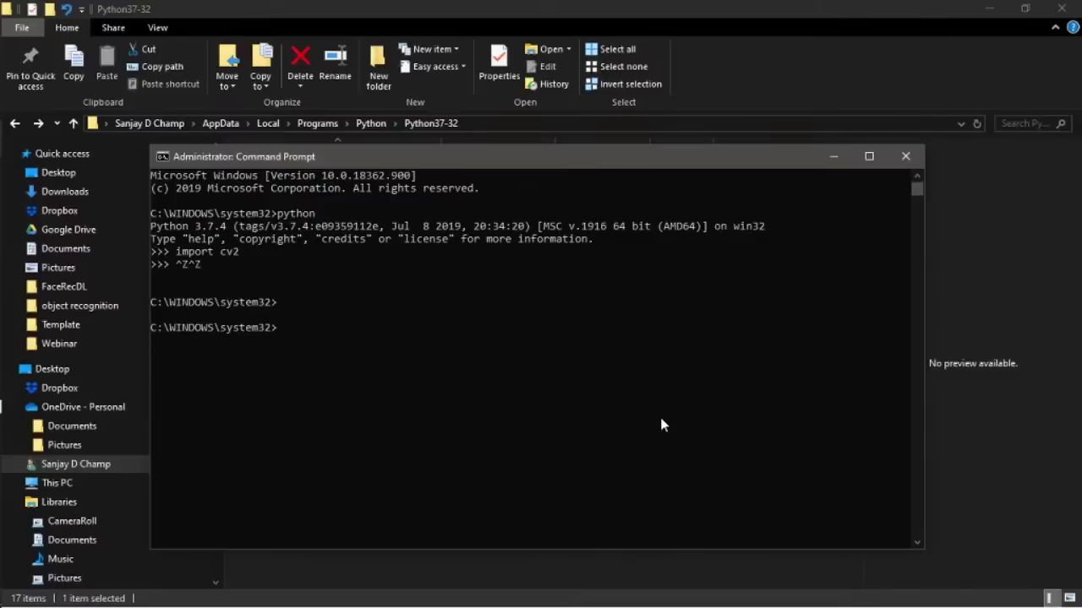
{"action": "type", "text": "pip install openc"}
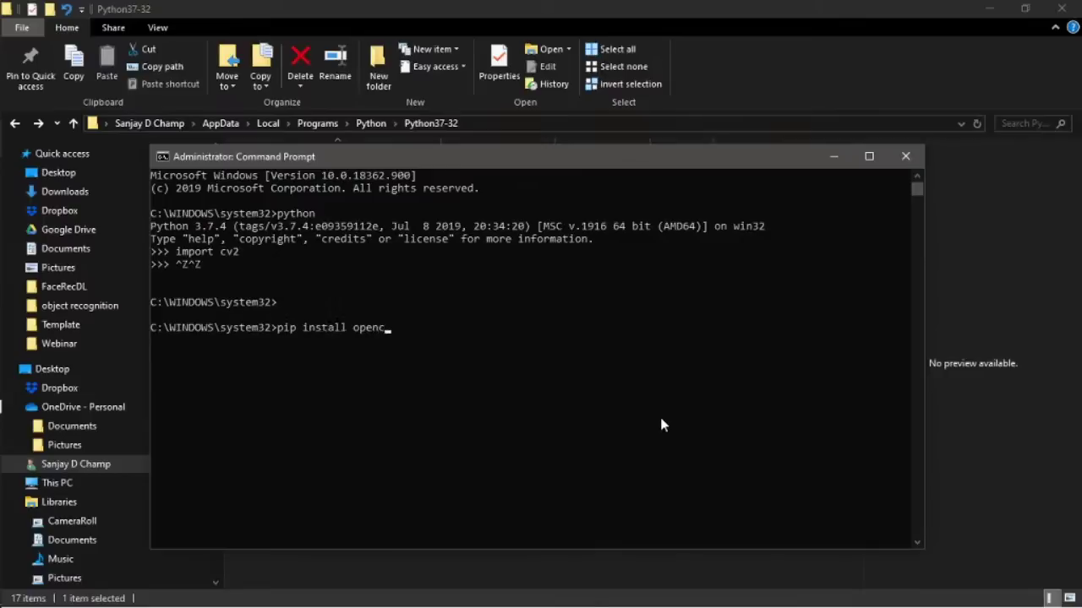
{"action": "type", "text": "v-python"}
{"action": "key", "text": "Return"}
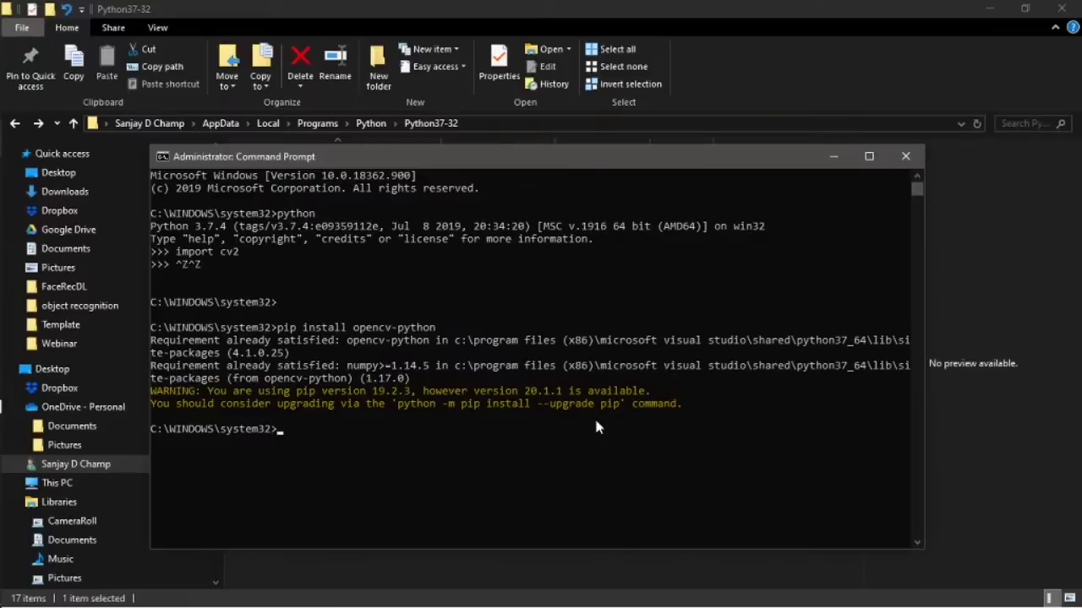
- Switch to the PowerPoint slide show and advance to the slide "Read, Show & Write an Image - OpenCV"
{"action": "key", "text": "alt+Tab"}
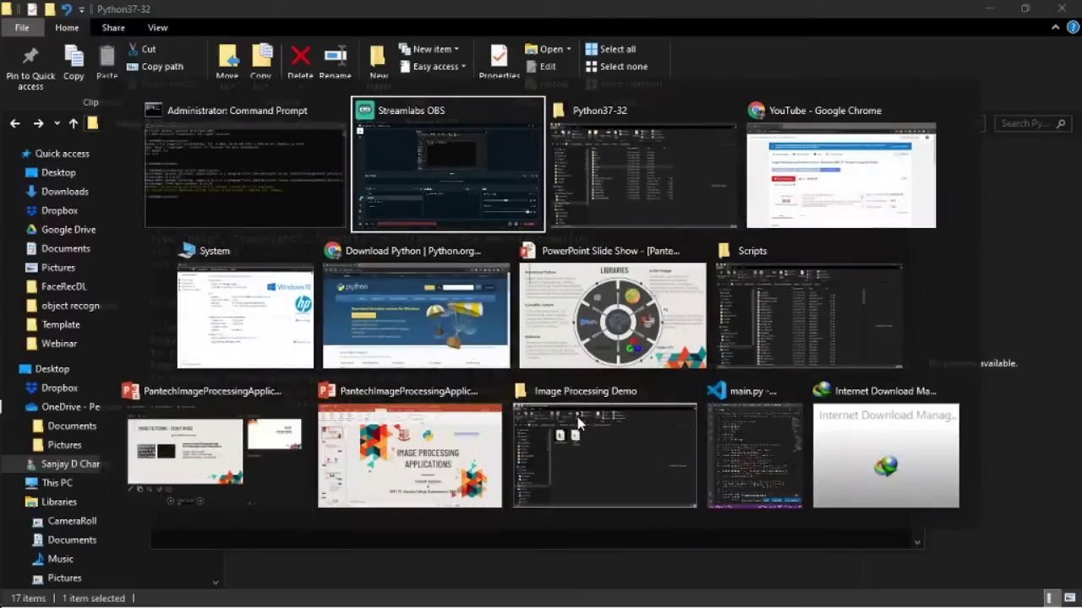
{"action": "key", "text": "alt+Tab"}
{"action": "key", "text": "alt+Tab"}
{"action": "key", "text": "alt+Tab"}
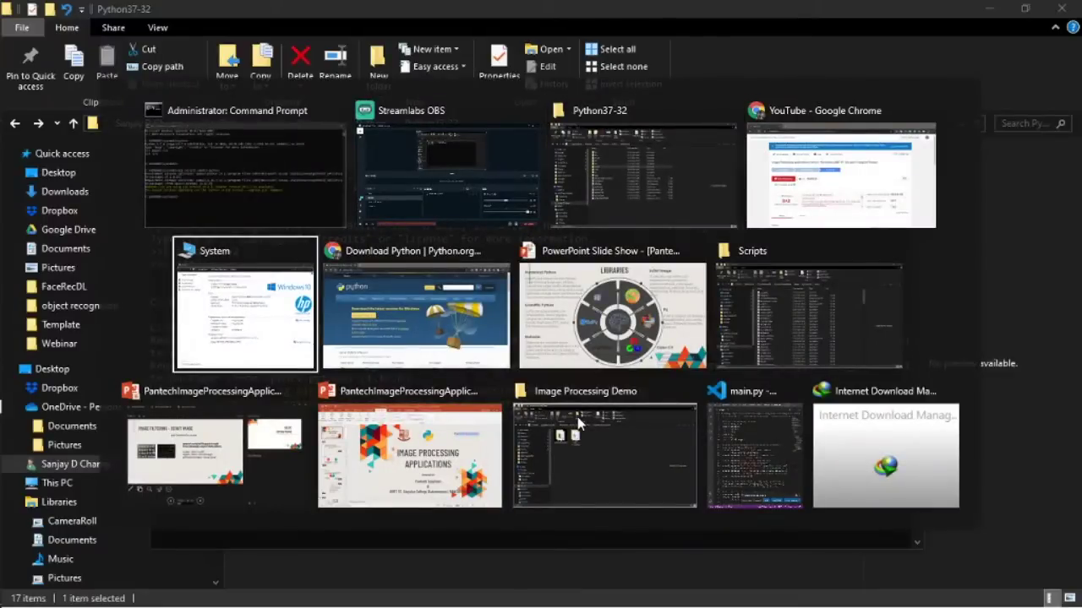
{"action": "key", "text": "alt+Tab"}
{"action": "key", "text": "alt+Tab"}
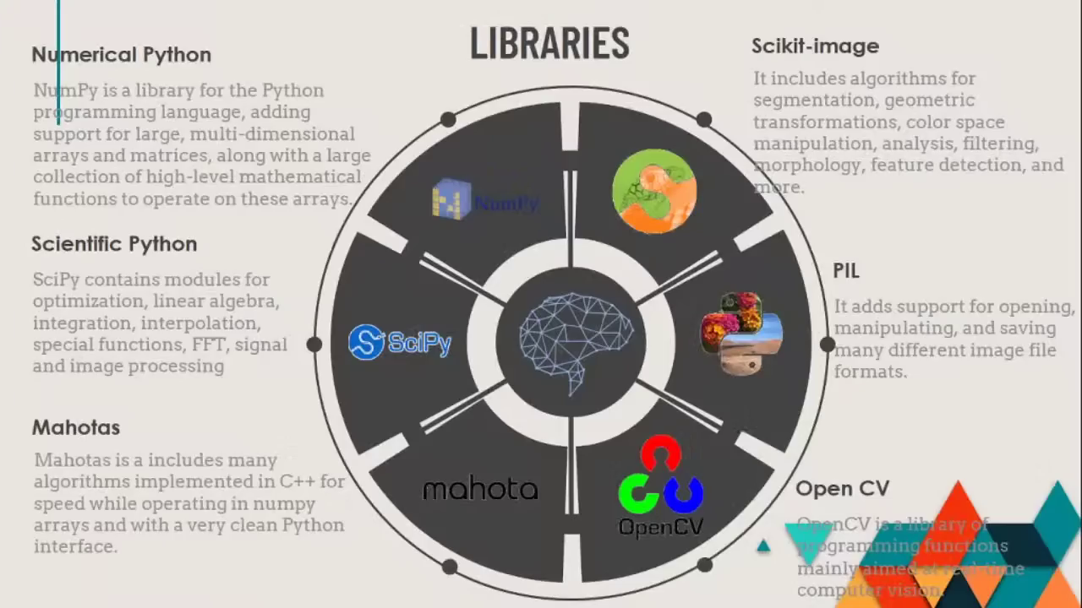
{"action": "key", "text": "Right"}
{"action": "key", "text": "Right"}
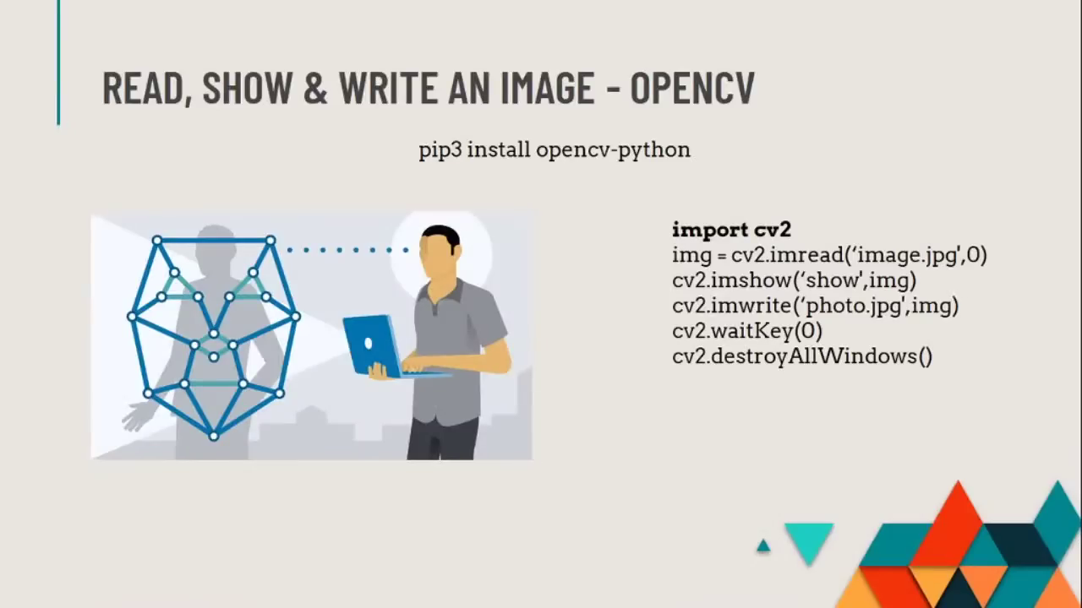